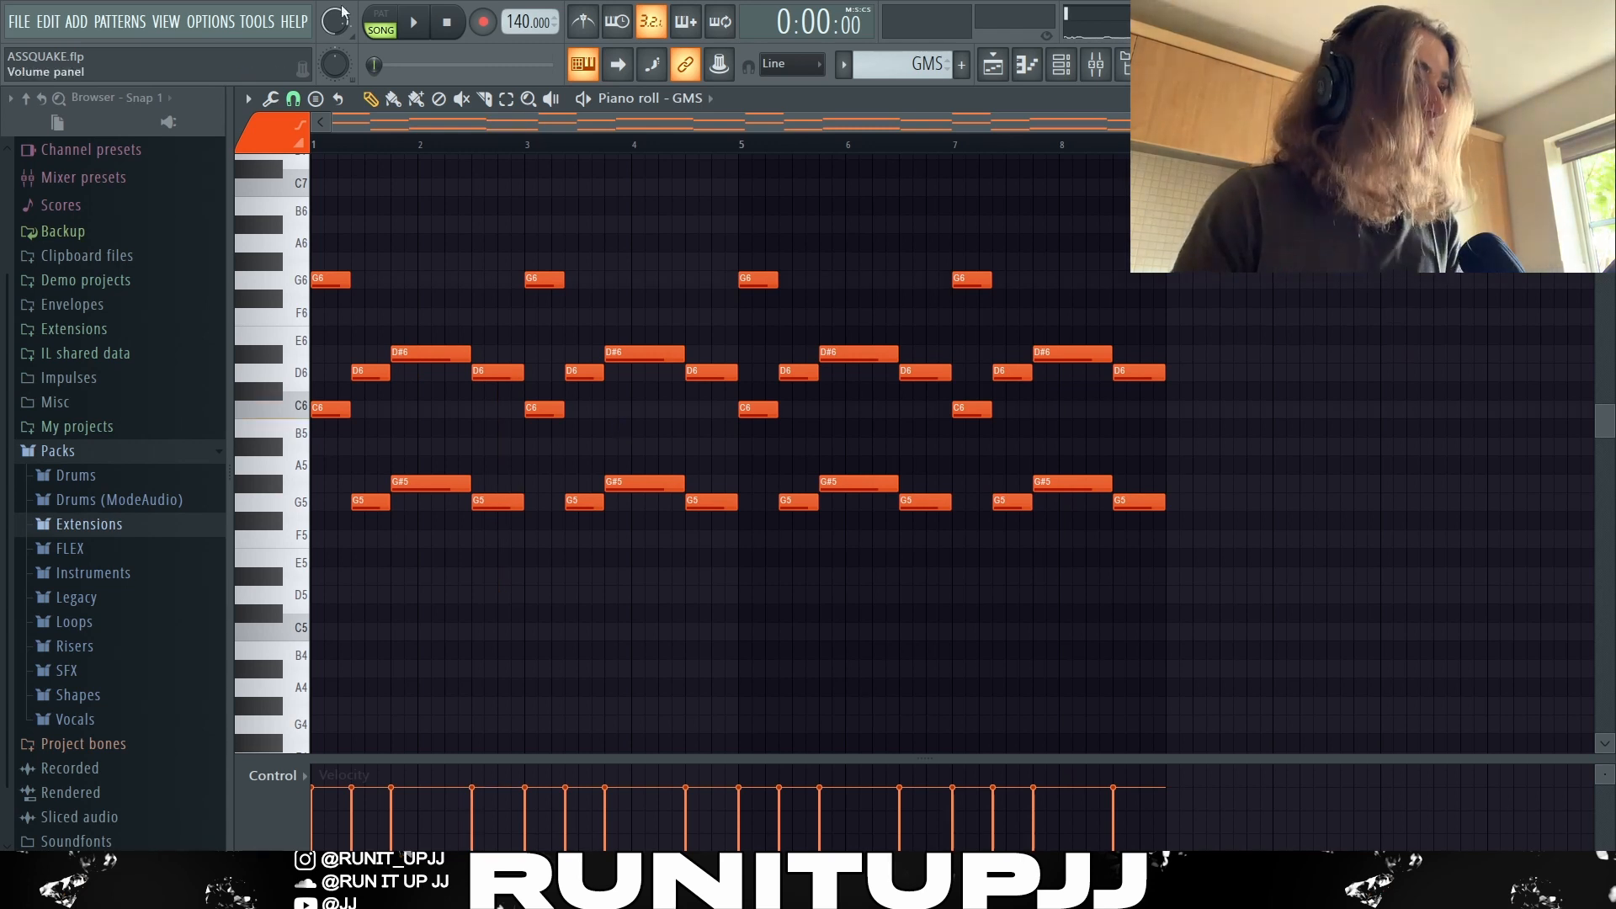
- Play back the GMS melody pattern in the piano roll and stop it near the end
key("space")
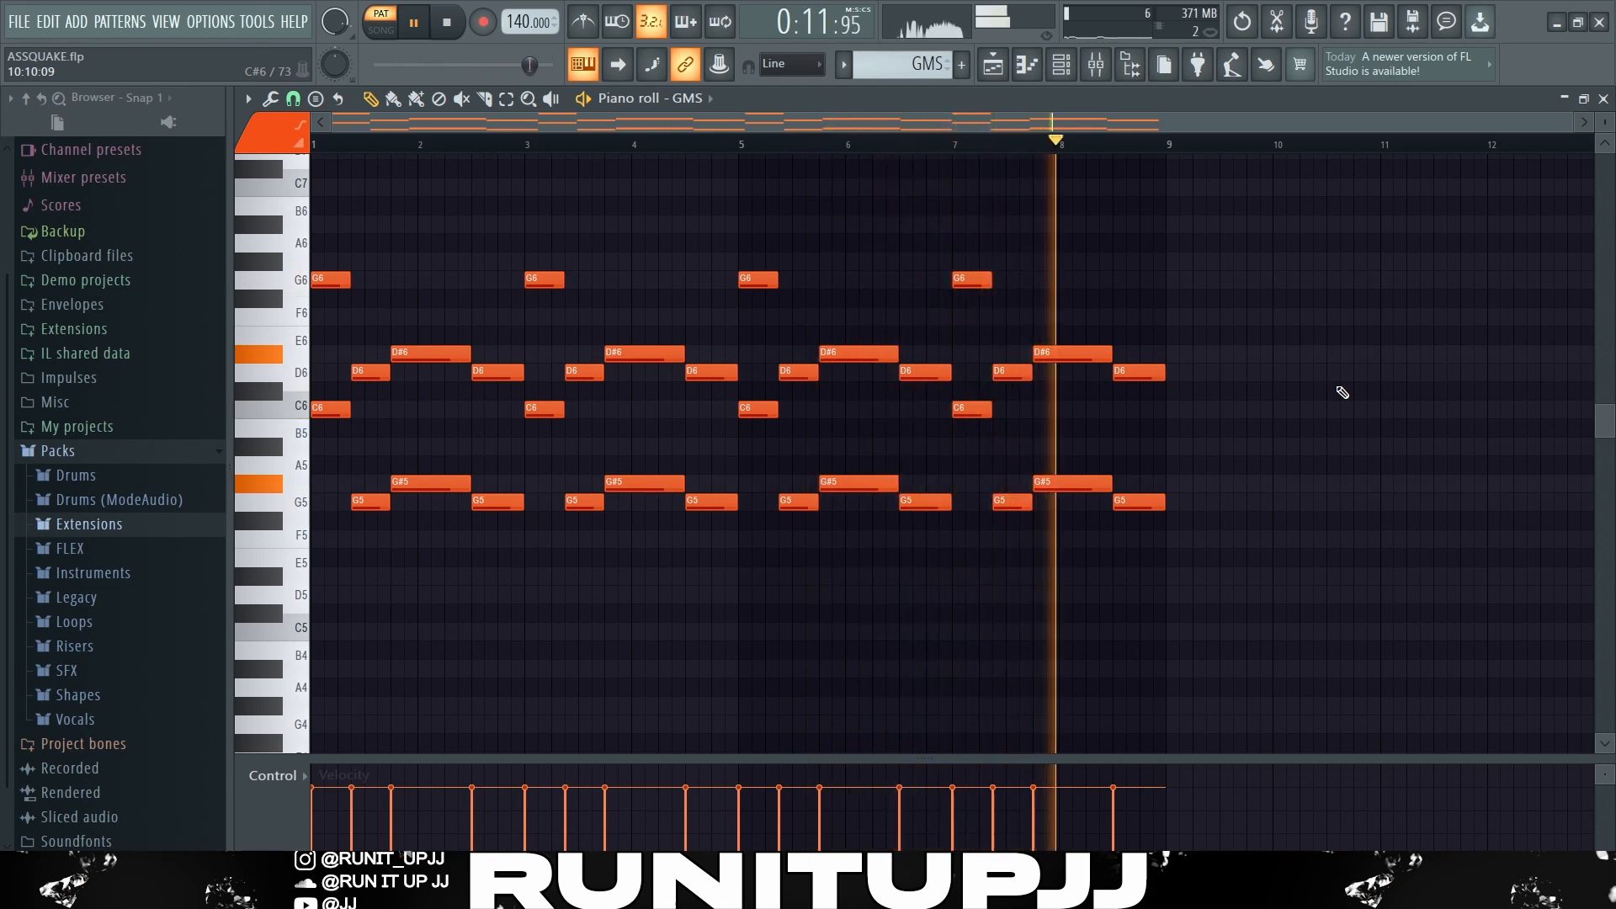
key("space")
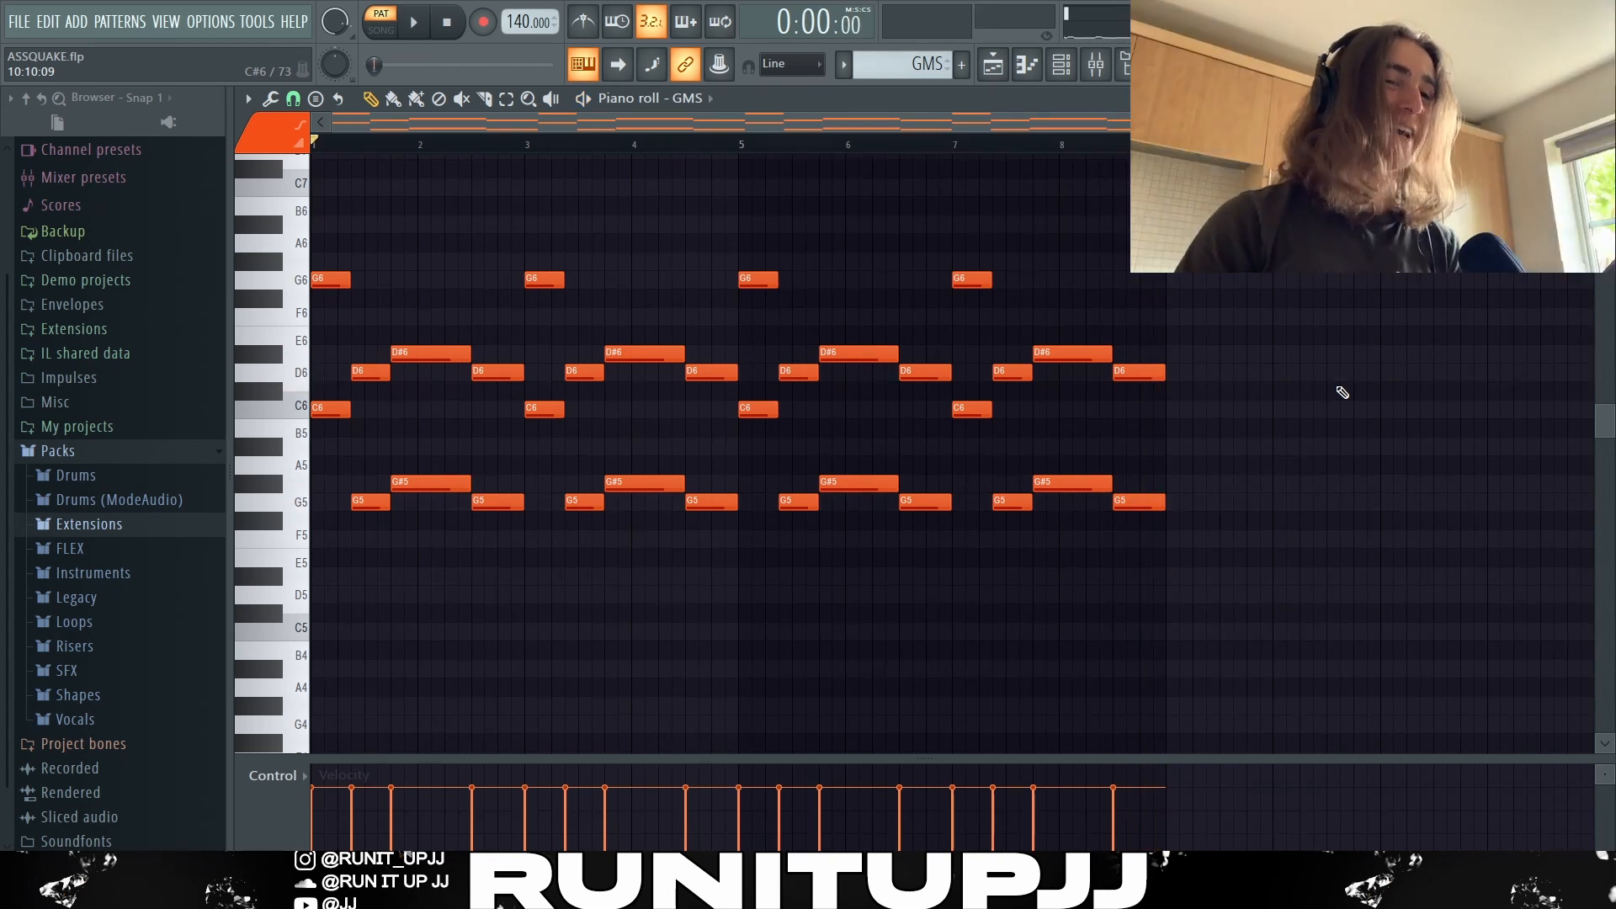
key("F9")
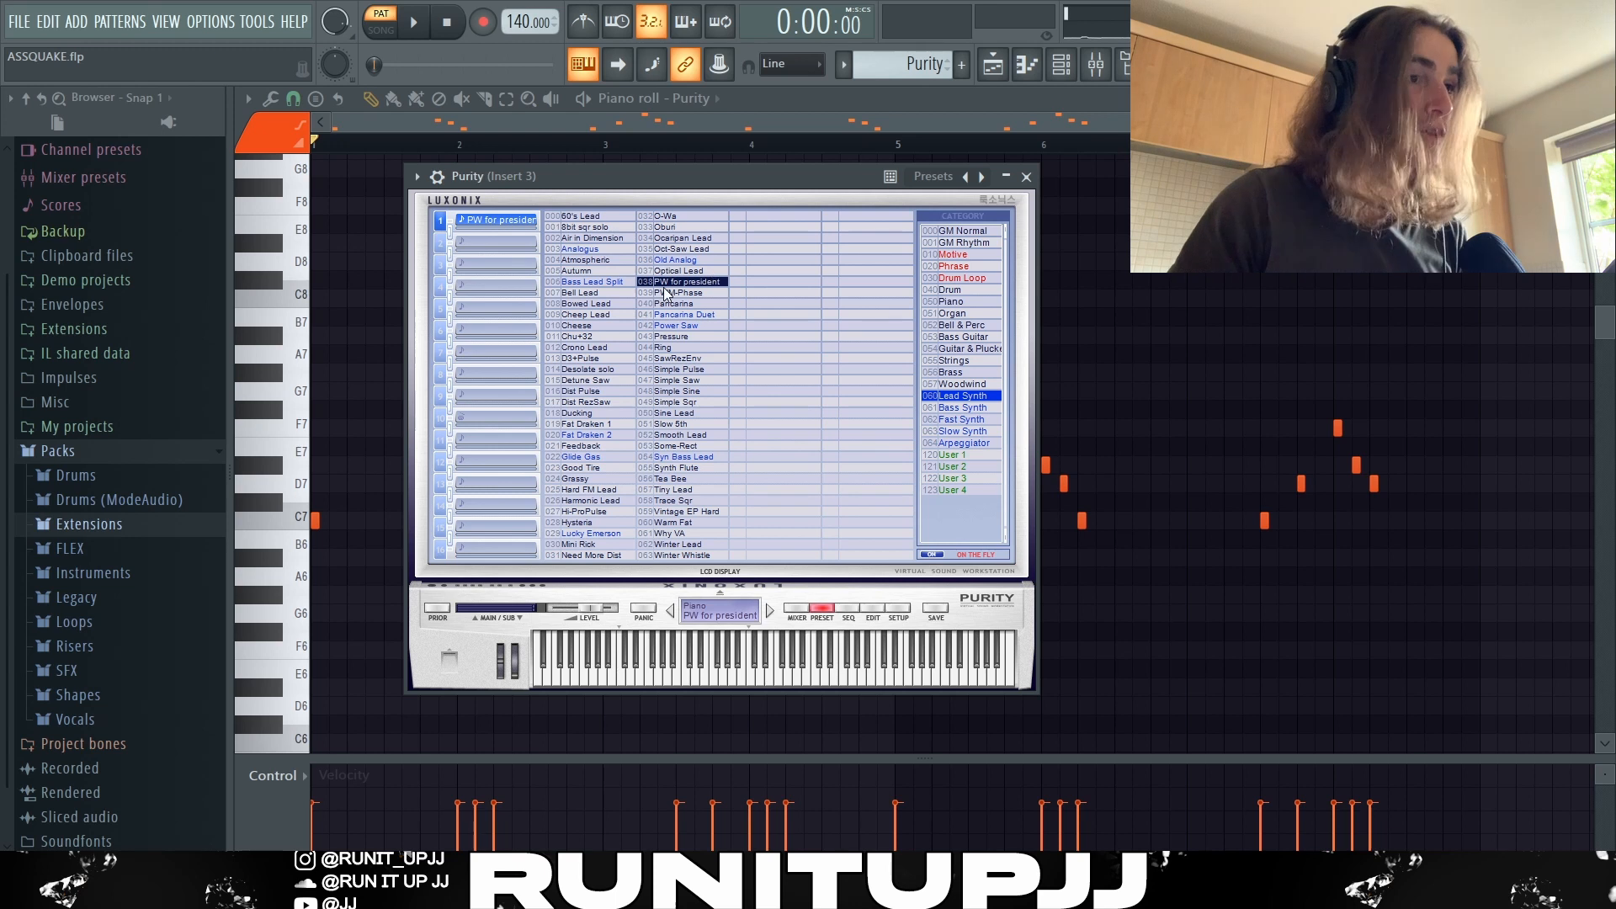
- Close the Purity plugin, highlight the notes of the first four bars, and play back the Purity pattern
key("Escape")
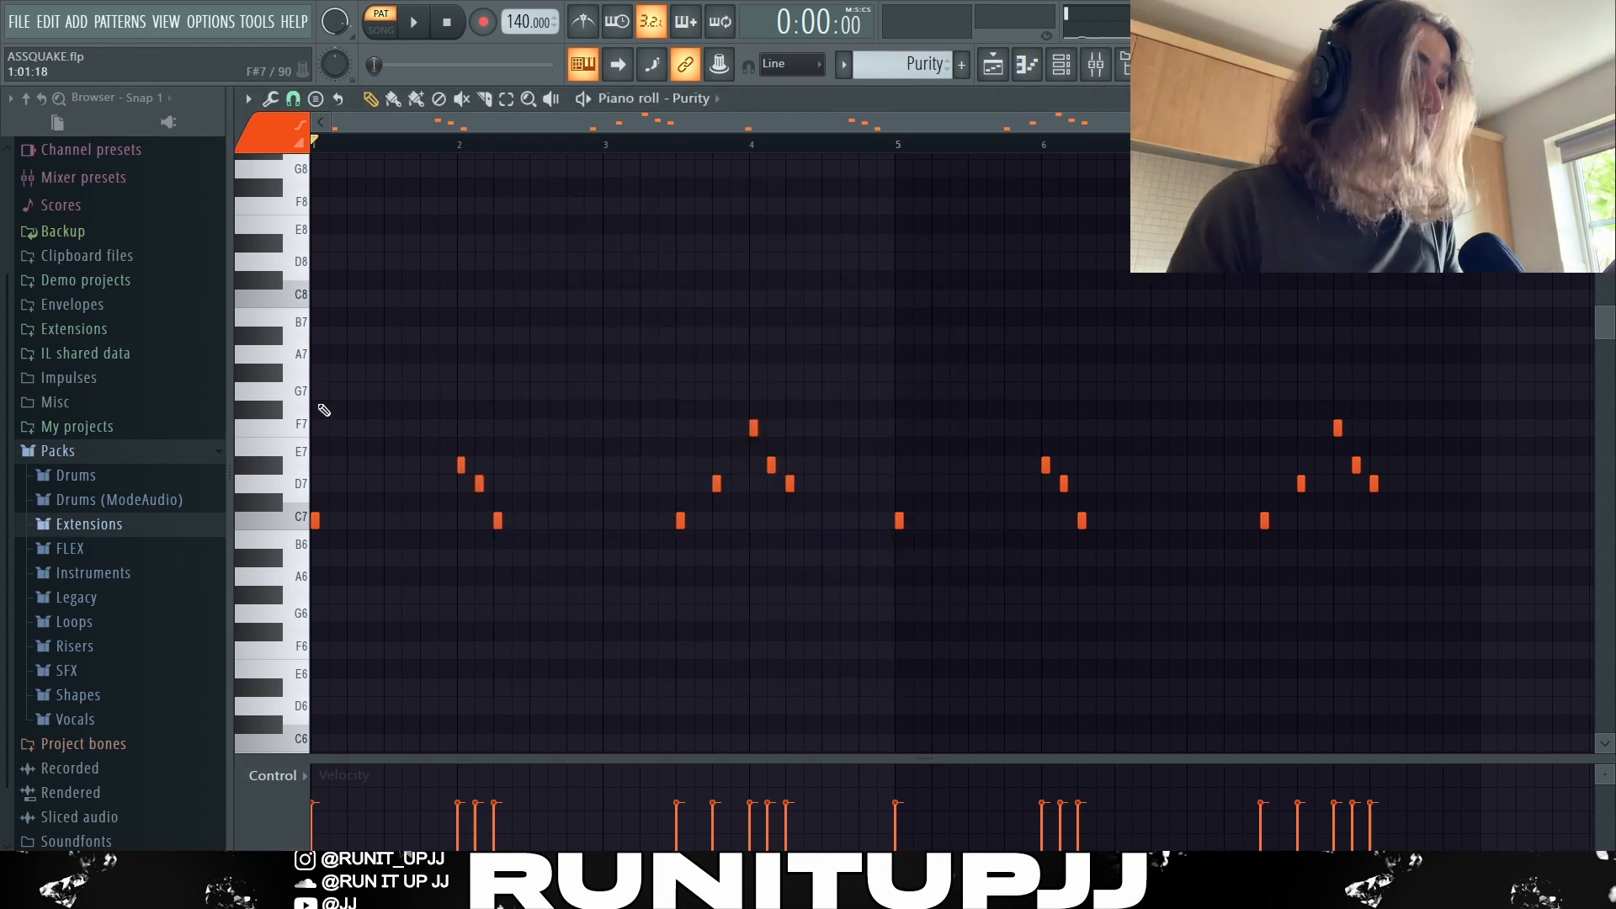
left_click_drag(320, 384, 895, 690)
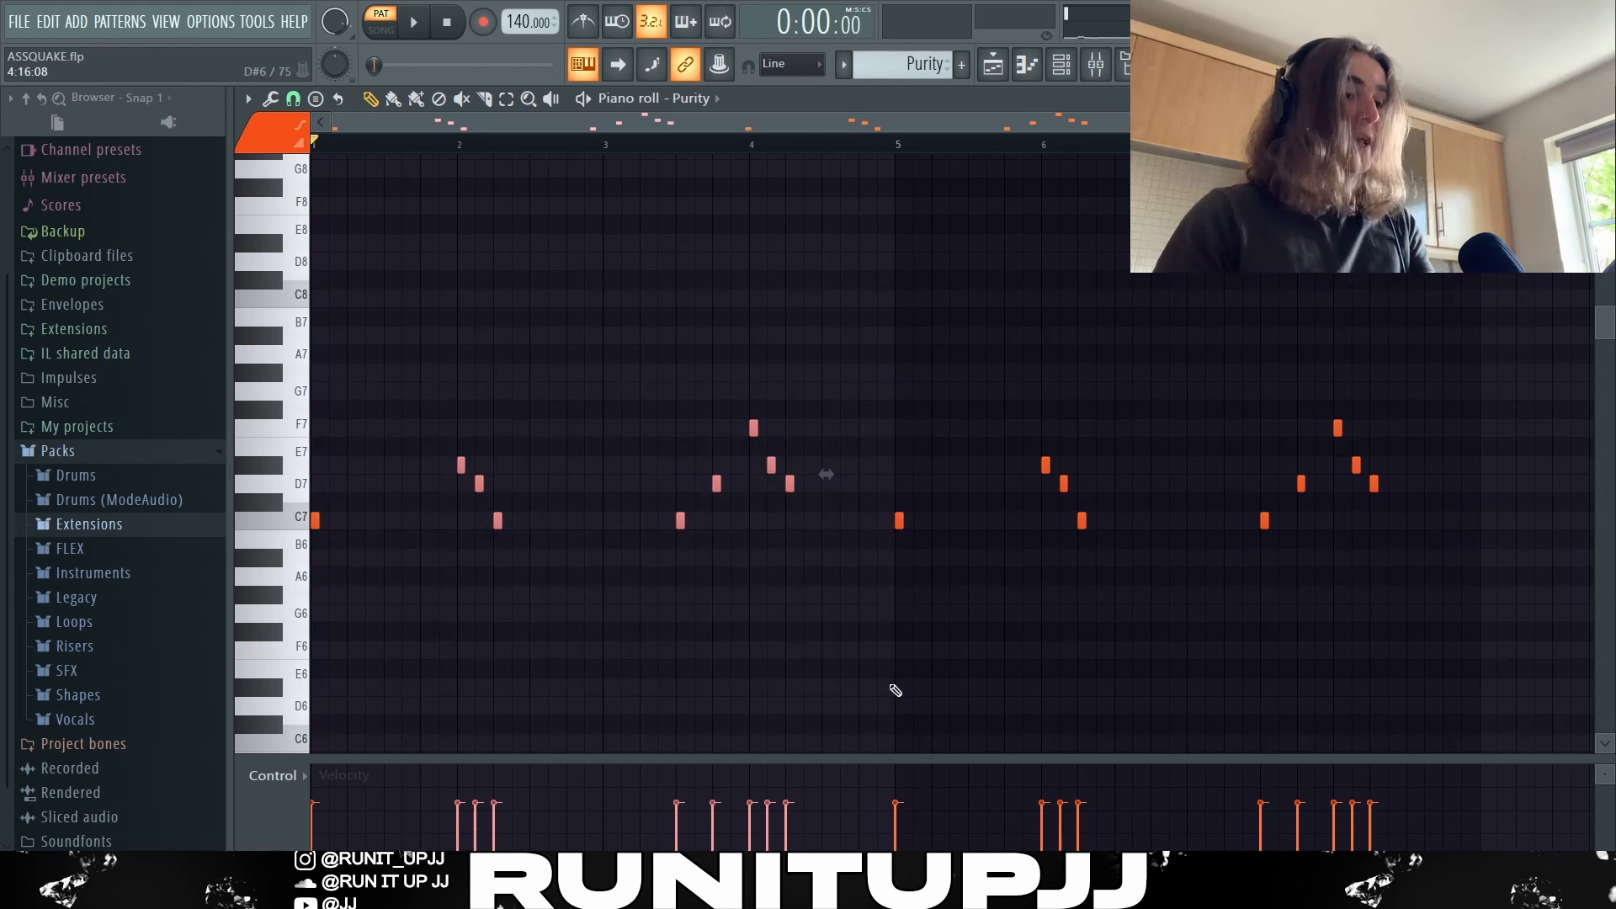
left_click(888, 607, "ctrl")
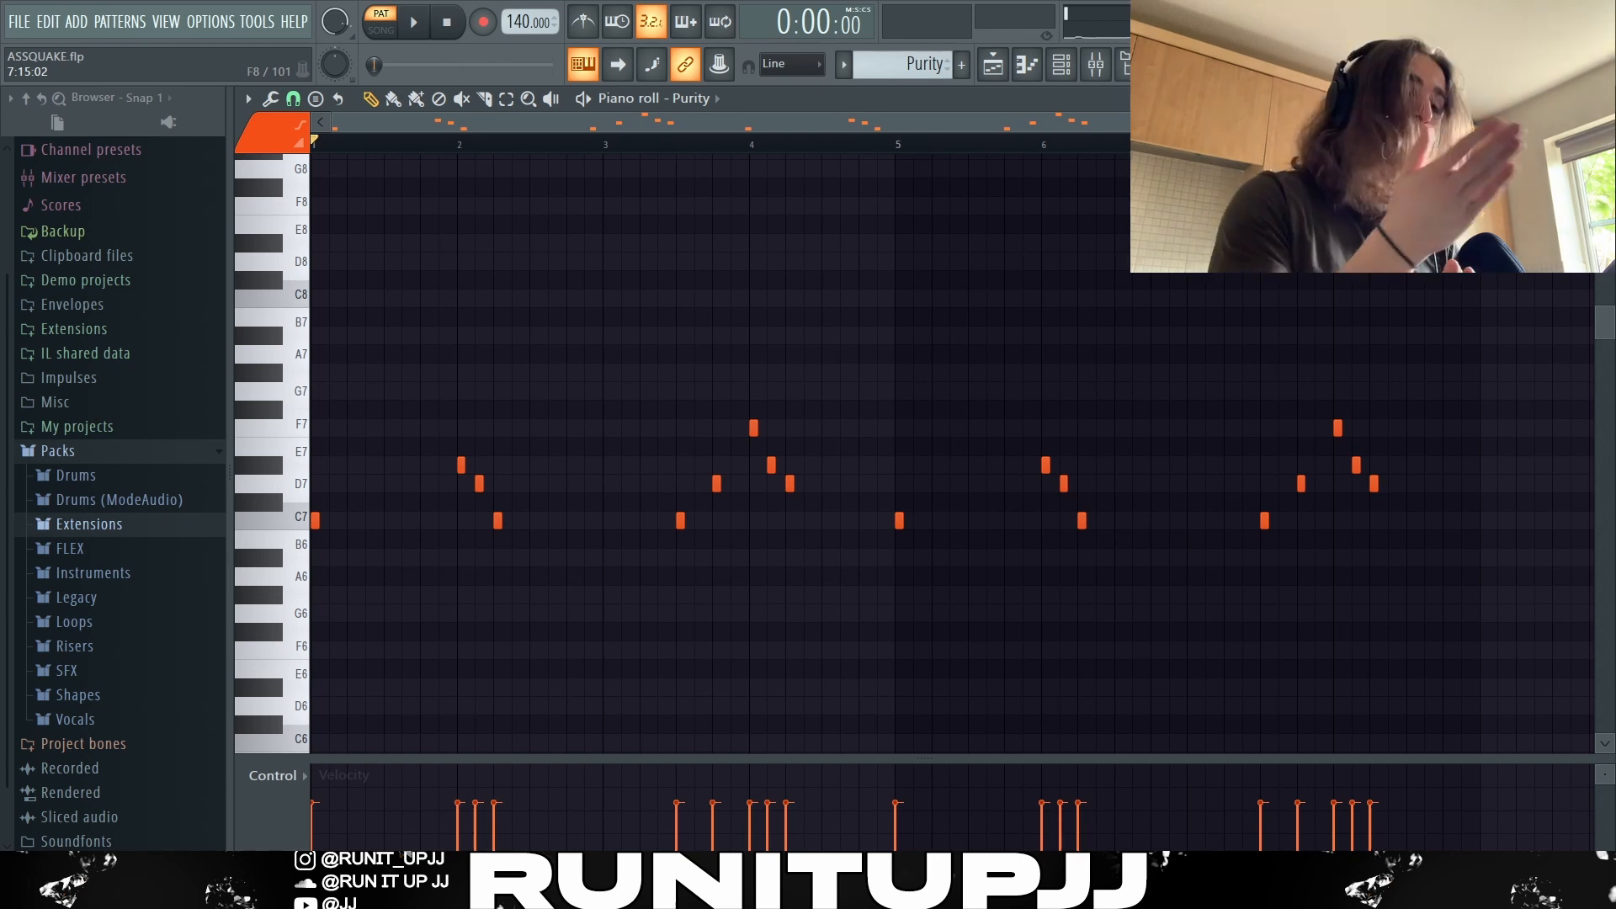
key("space")
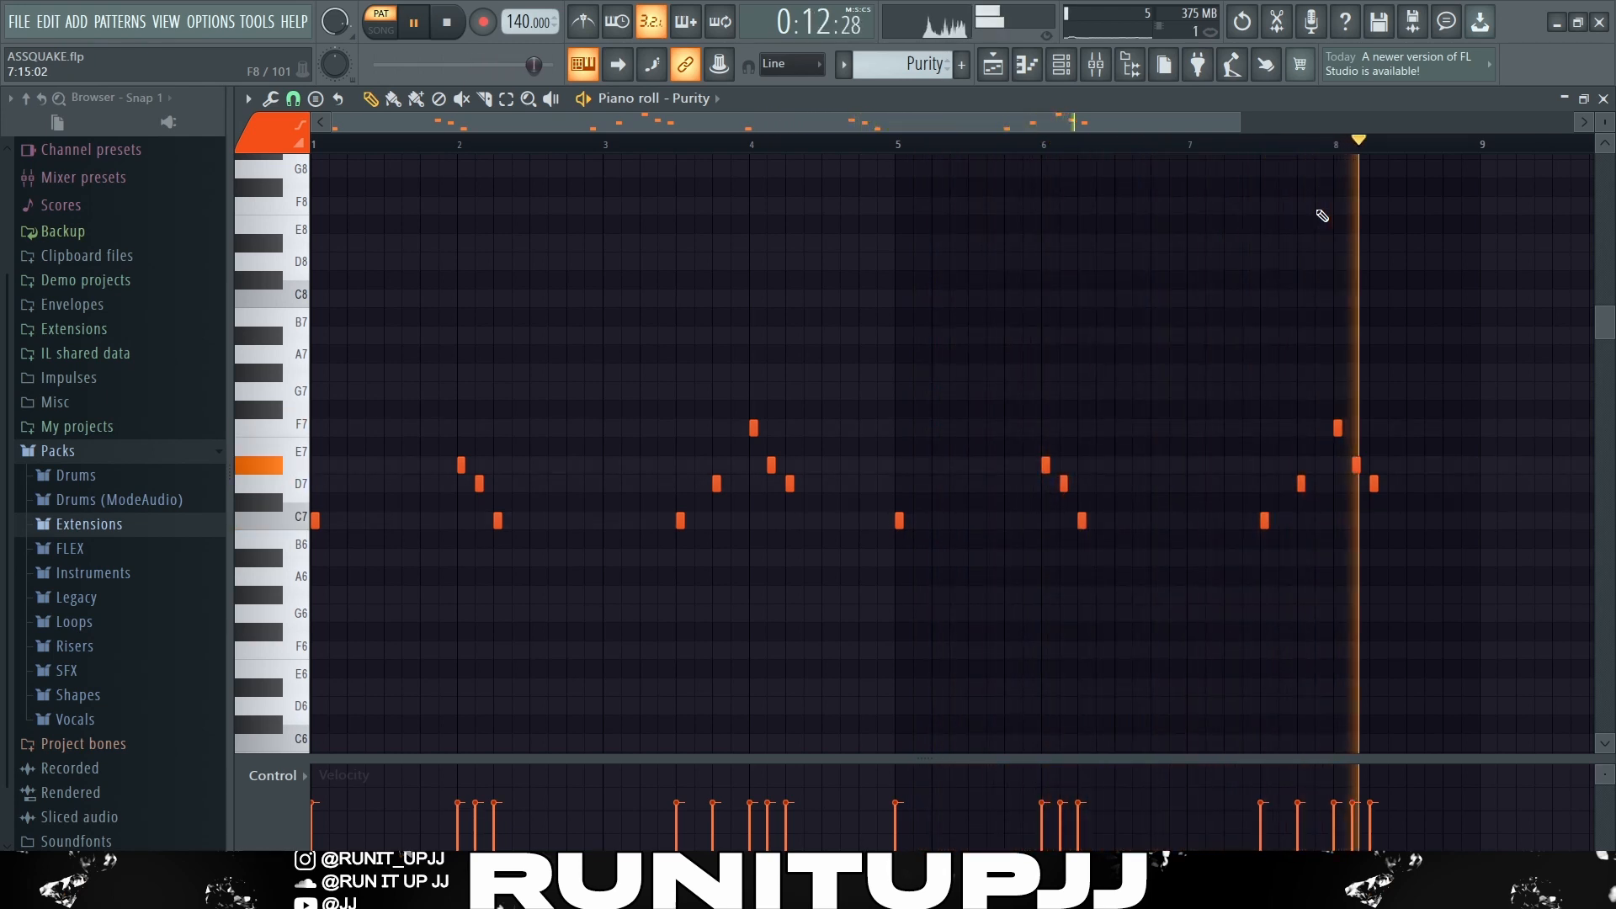
key("space")
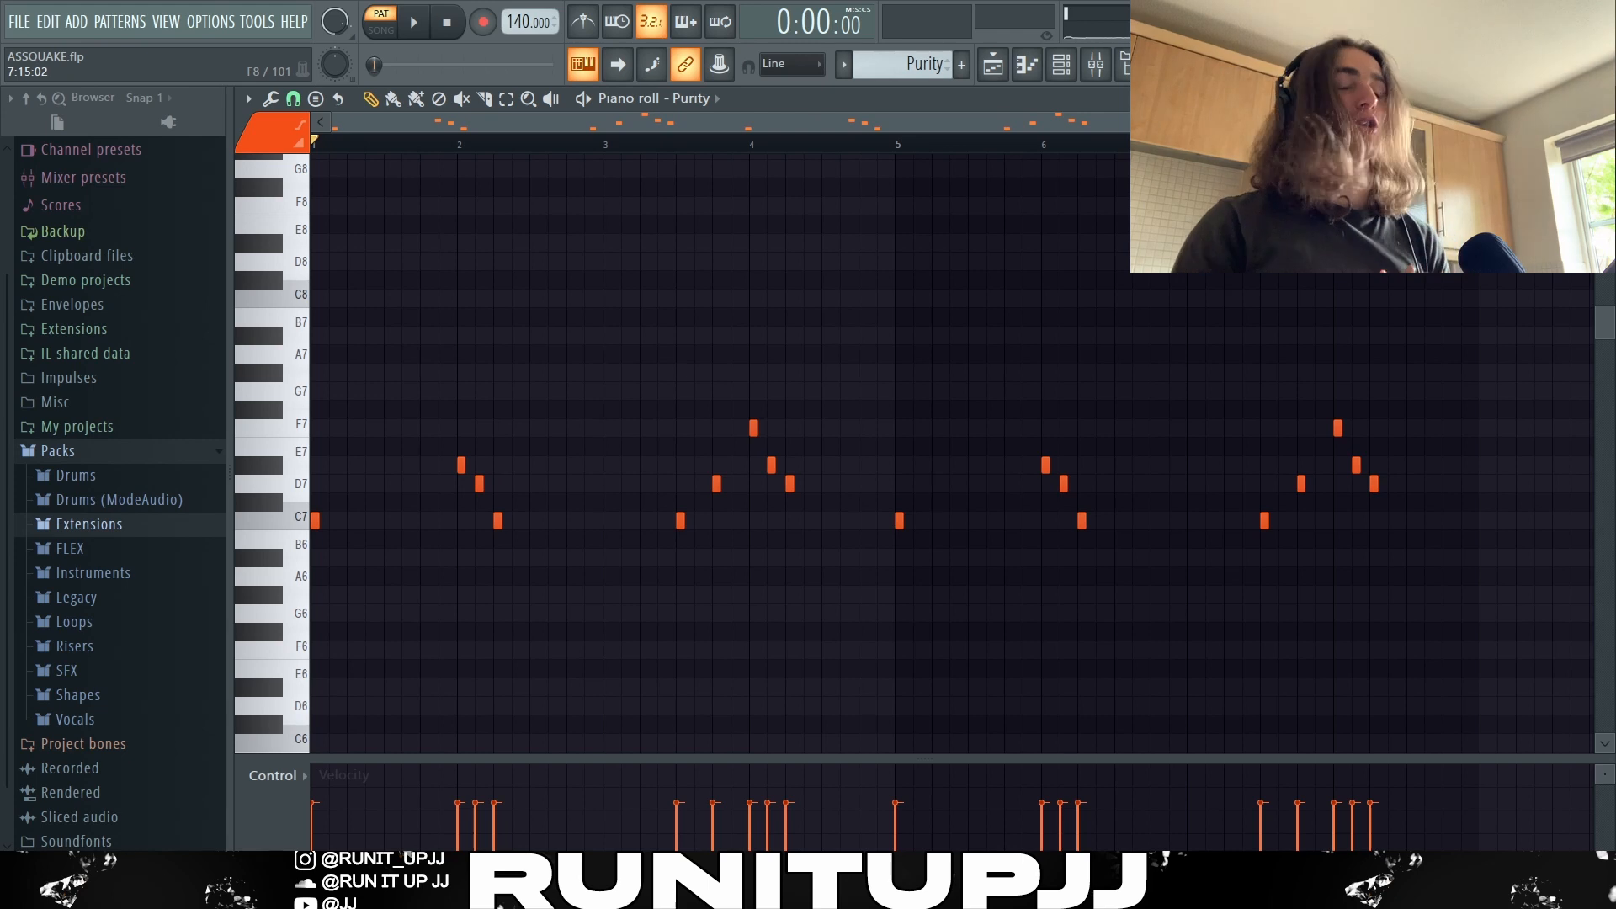
key("ctrl+a")
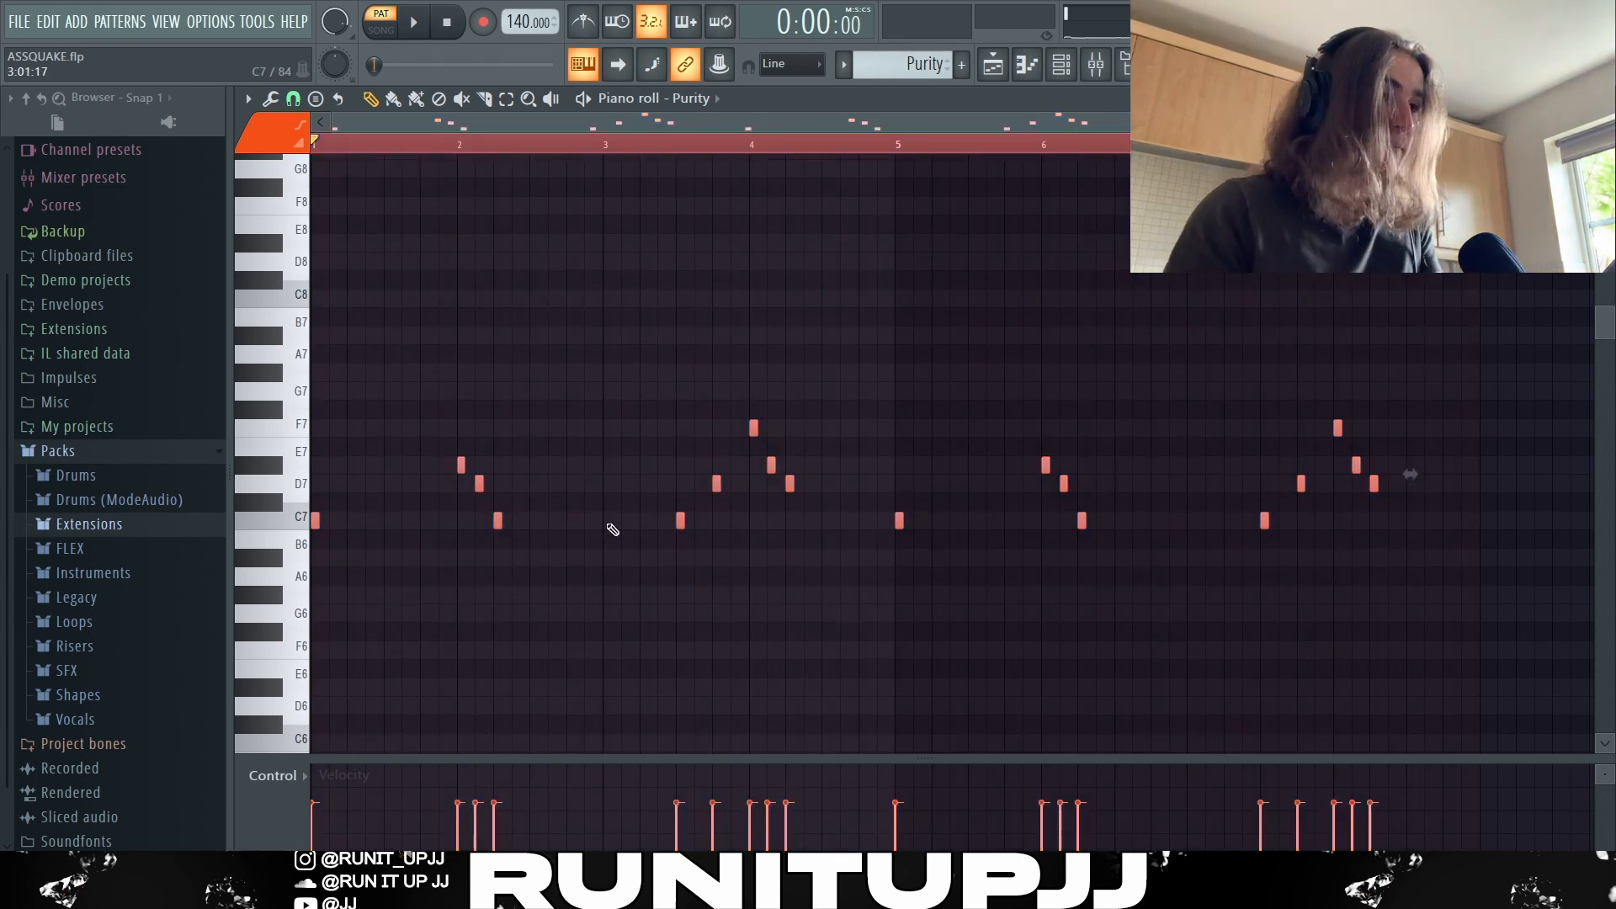
key("ctrl+d")
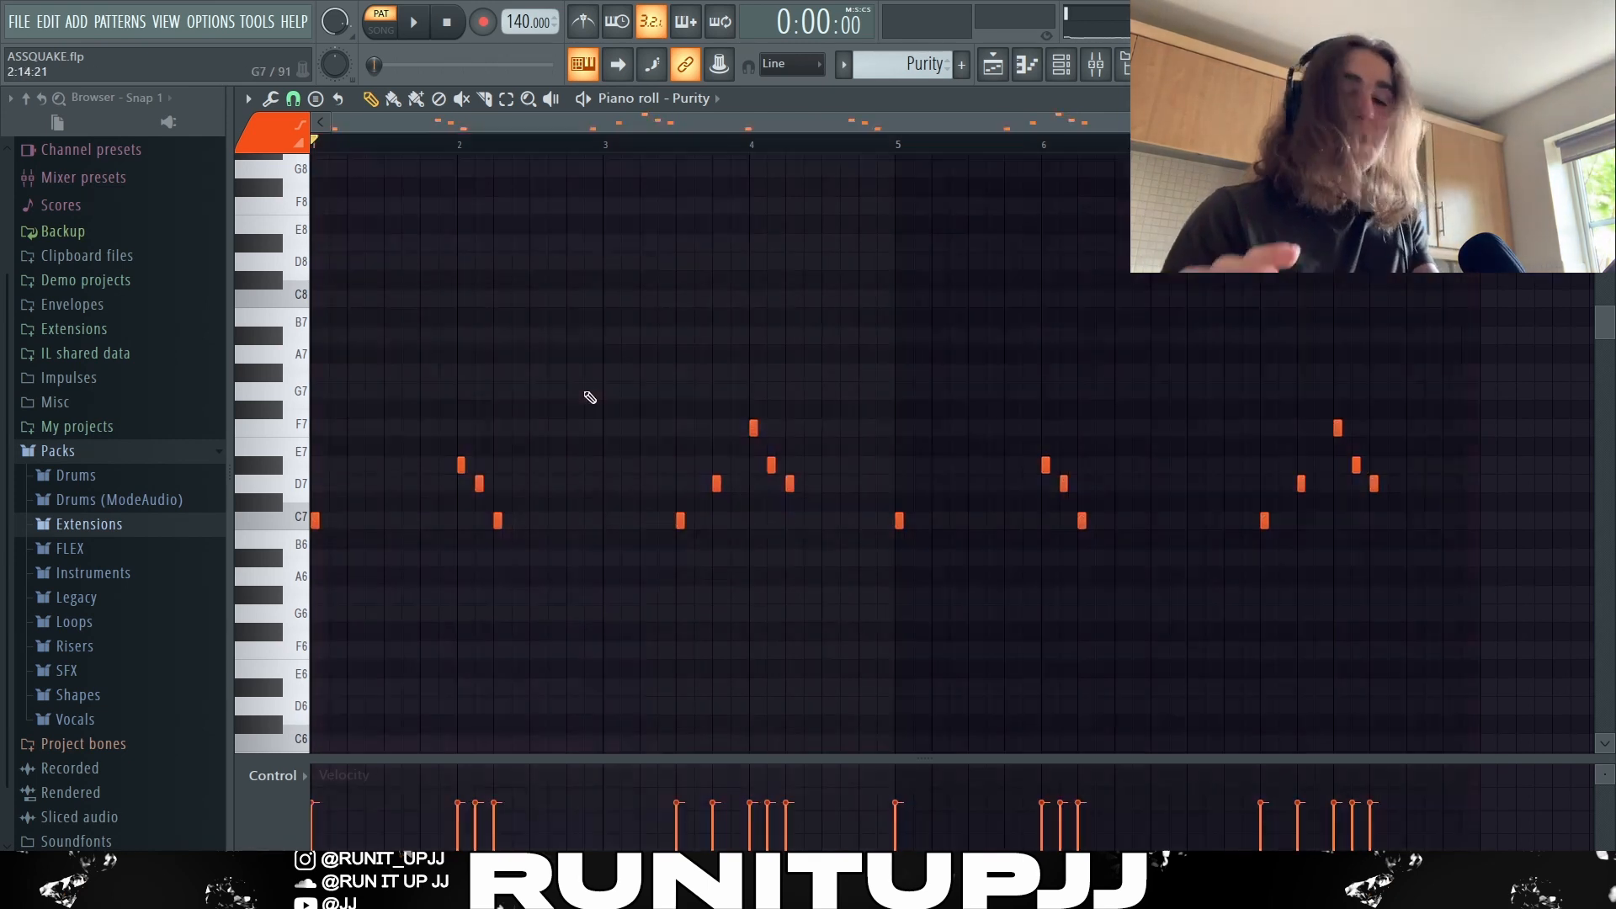
key("F9")
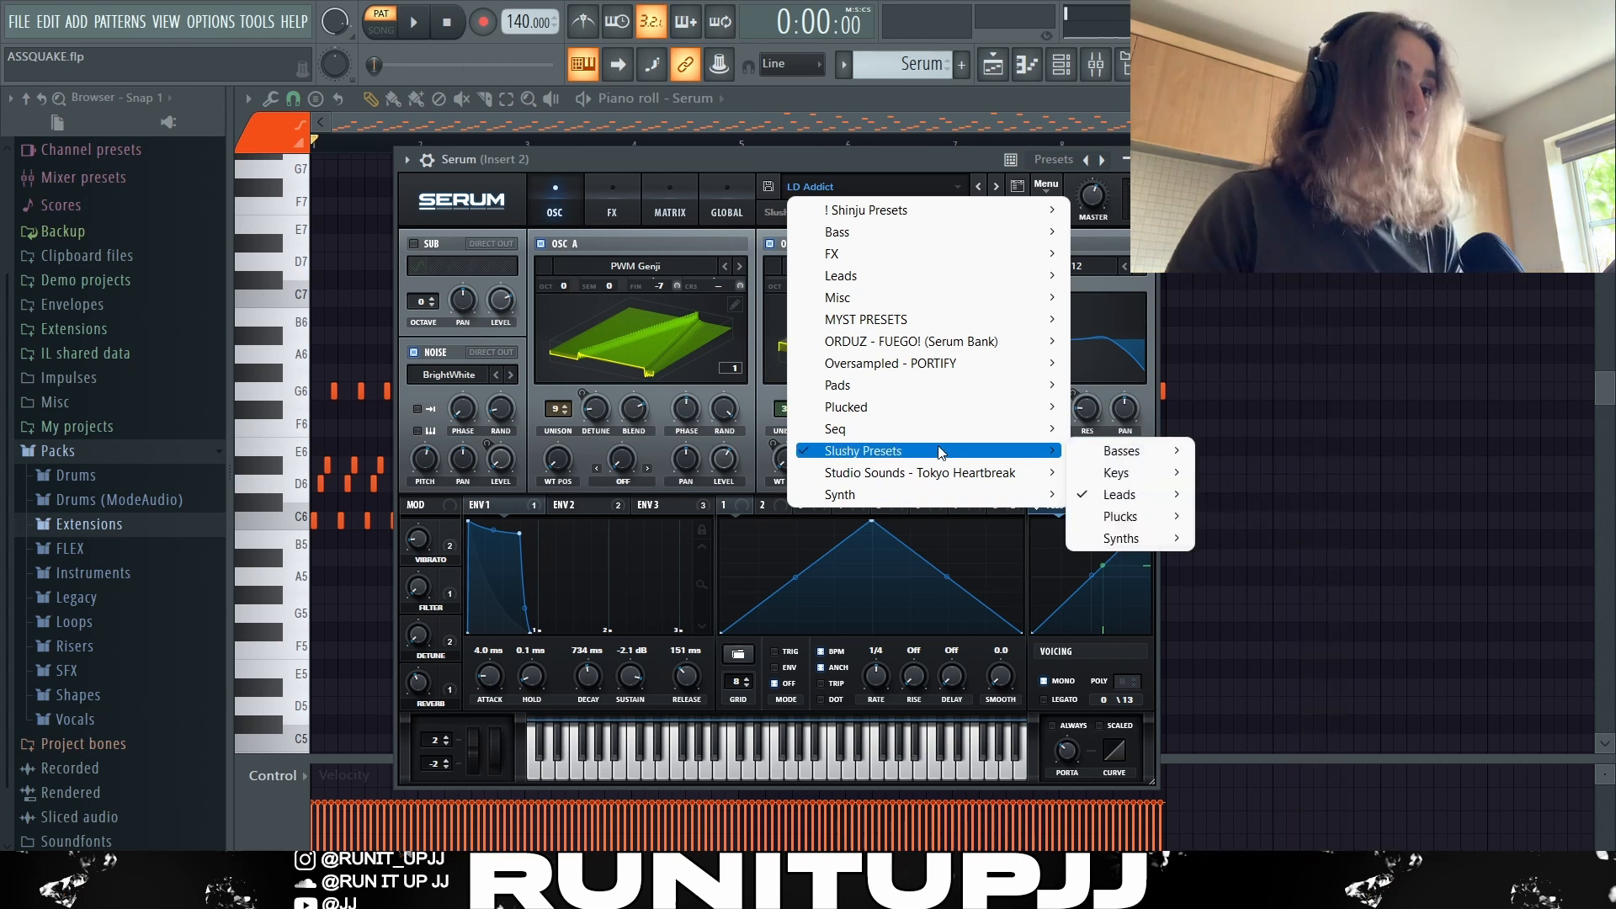
- Browse the Leads category of Serum's Slushy Presets and examine the repeating opening notes of the Serum pattern
mouse_move(1174, 496)
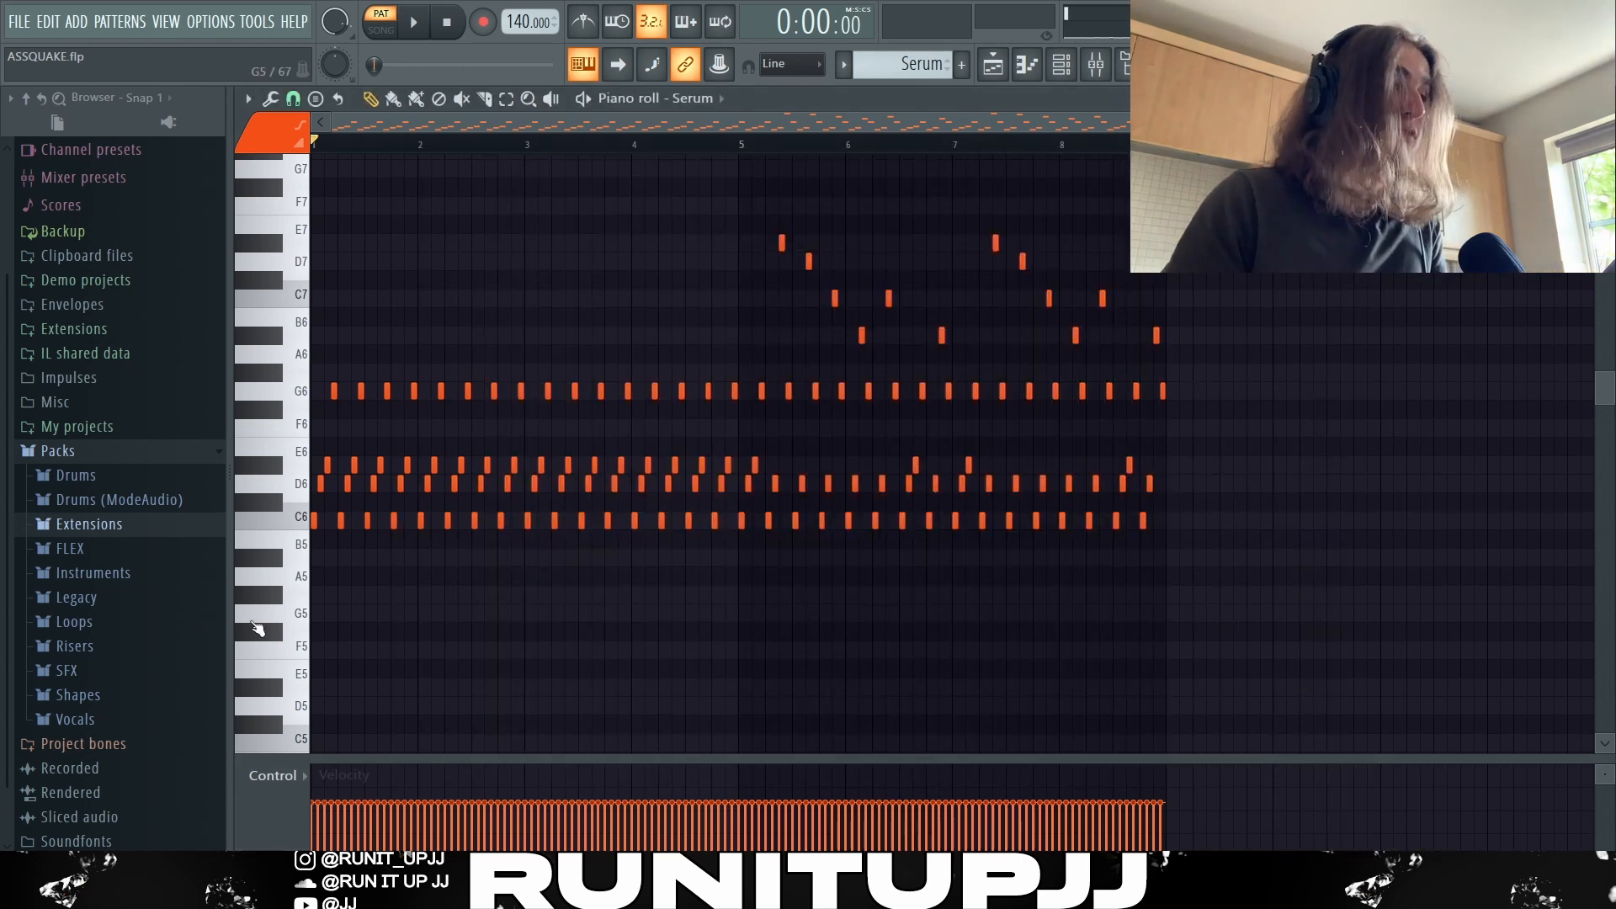
scroll(336, 532, "up", 4)
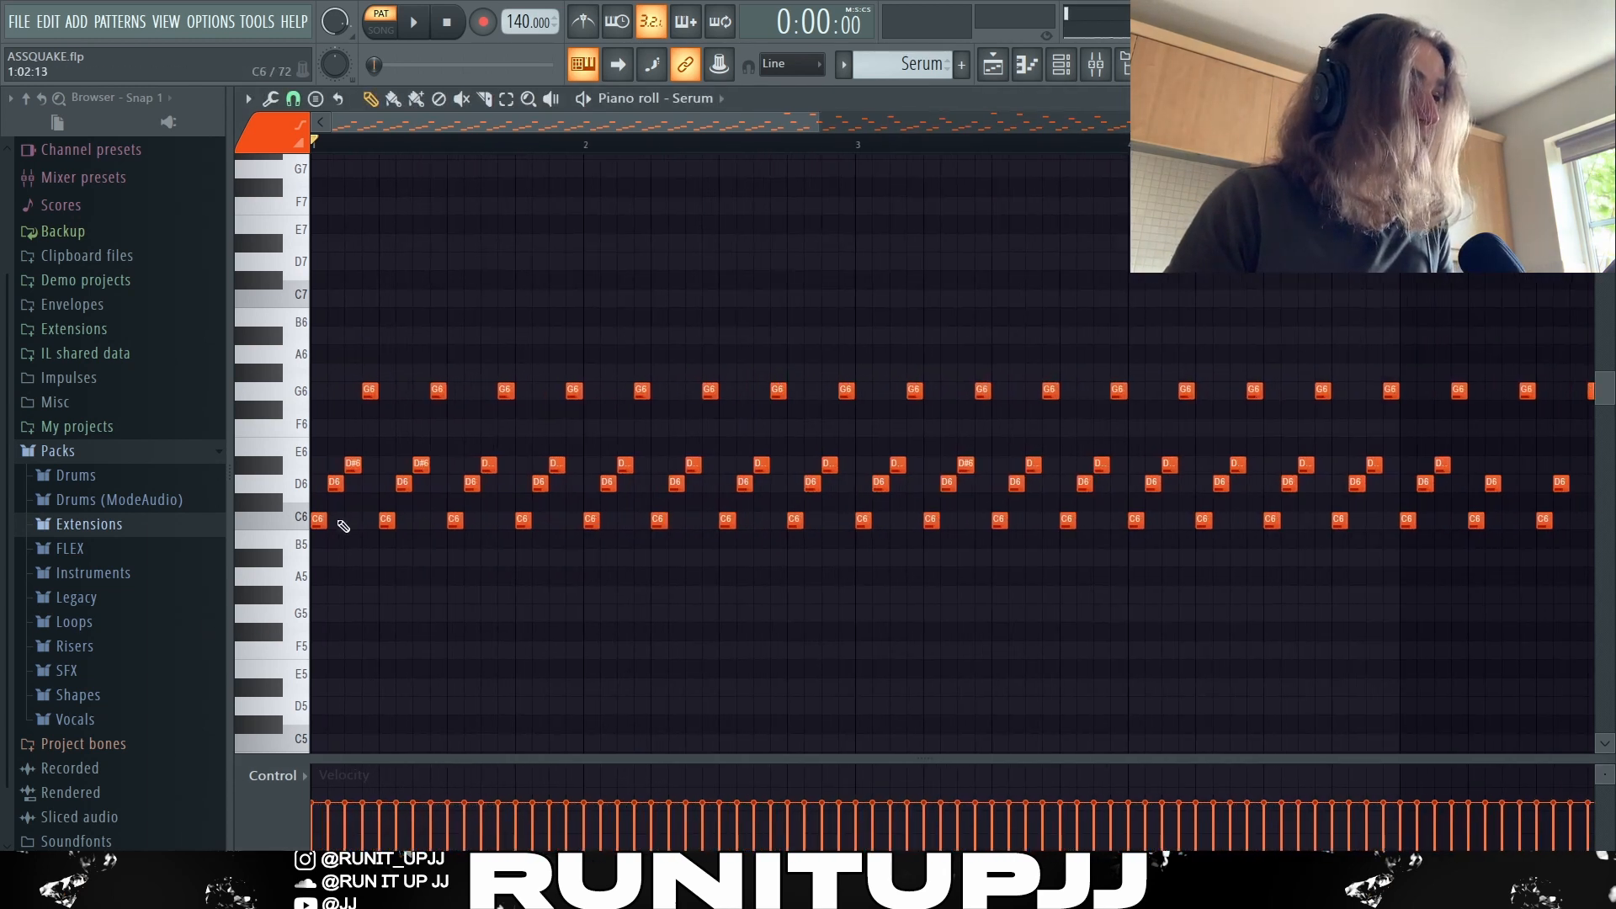
scroll(884, 652, "down", 4)
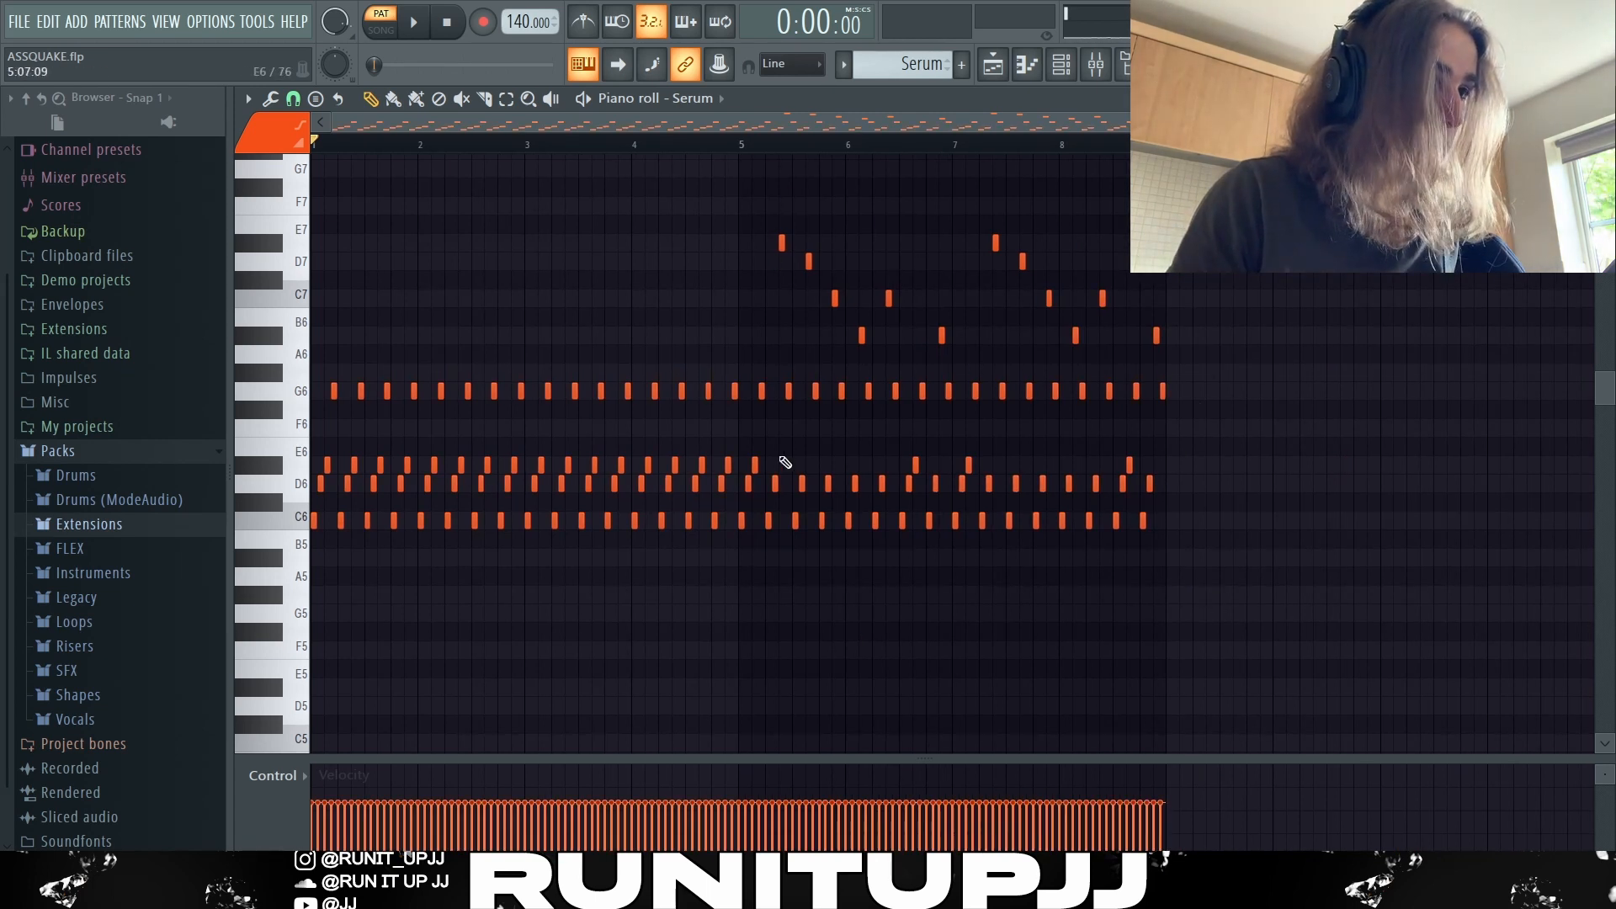
- Highlight the high descending notes after bar 5 of the Serum pattern, clear the selection, and play the pattern back
scroll(789, 468, "up", 3)
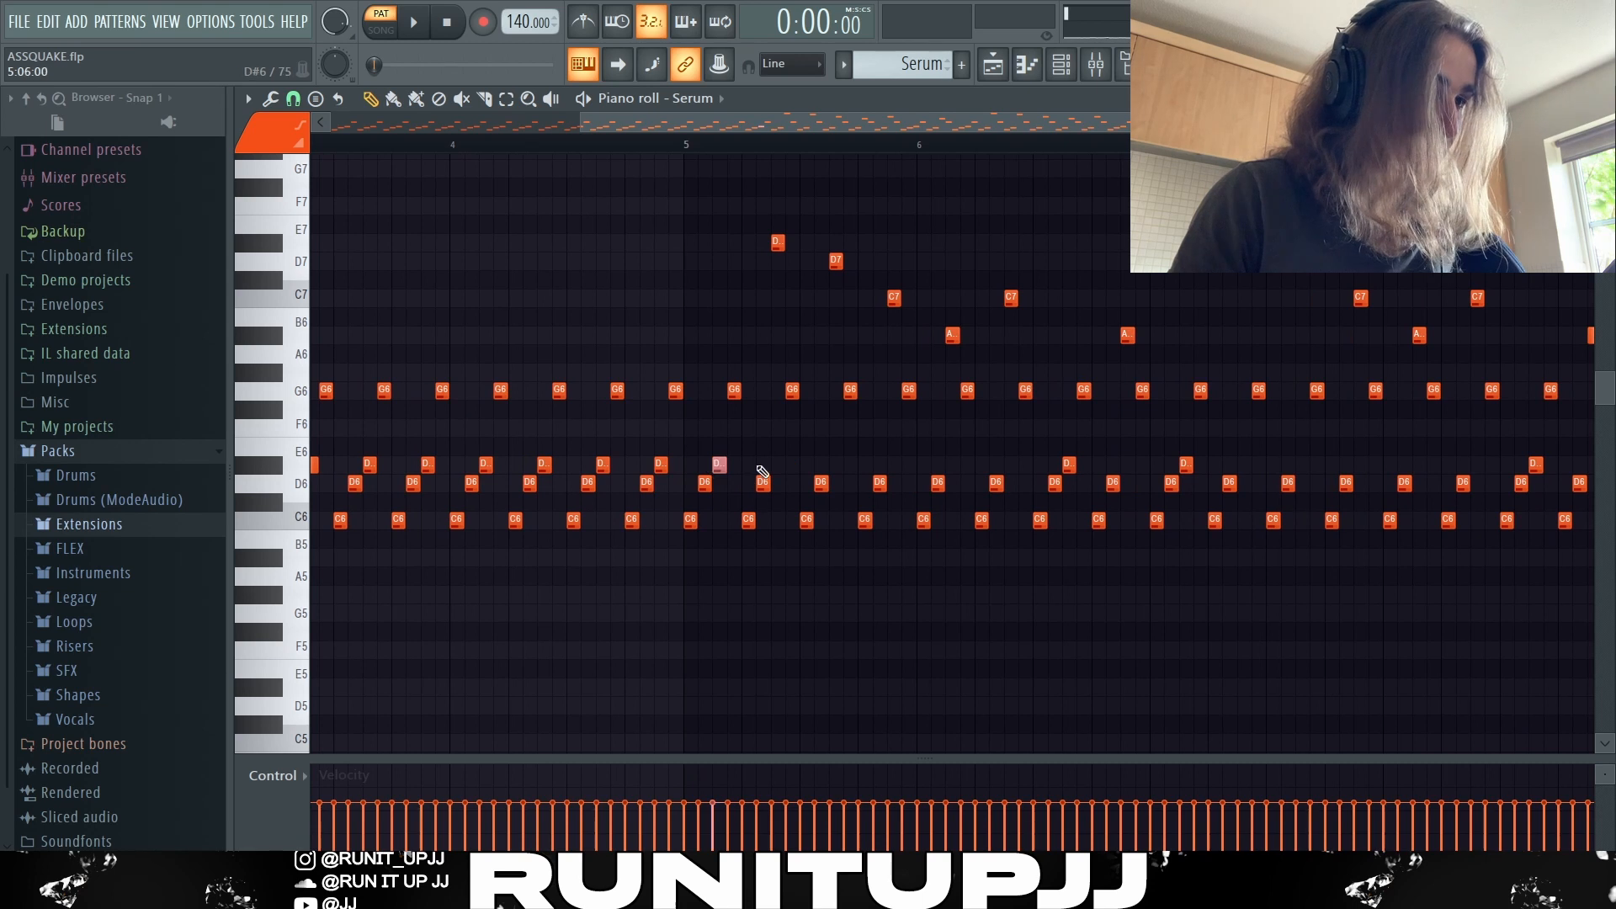
left_click_drag(757, 234, 1085, 351)
scroll(1071, 334, "down", 2)
scroll(1072, 334, "down", 1)
left_click(1424, 393, "ctrl")
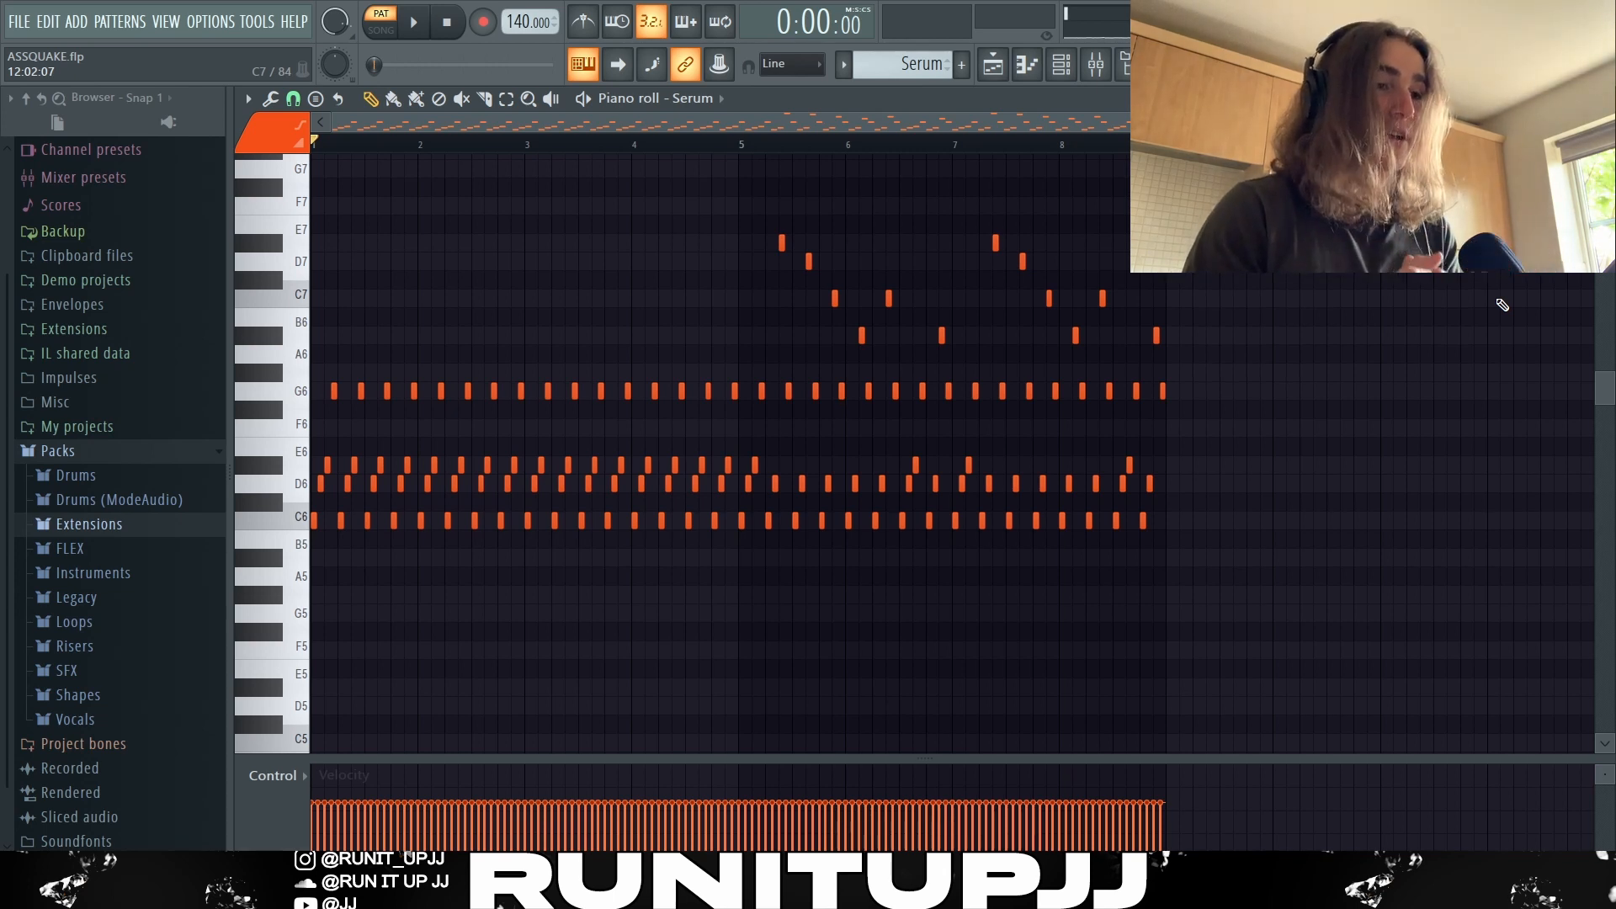
key("space")
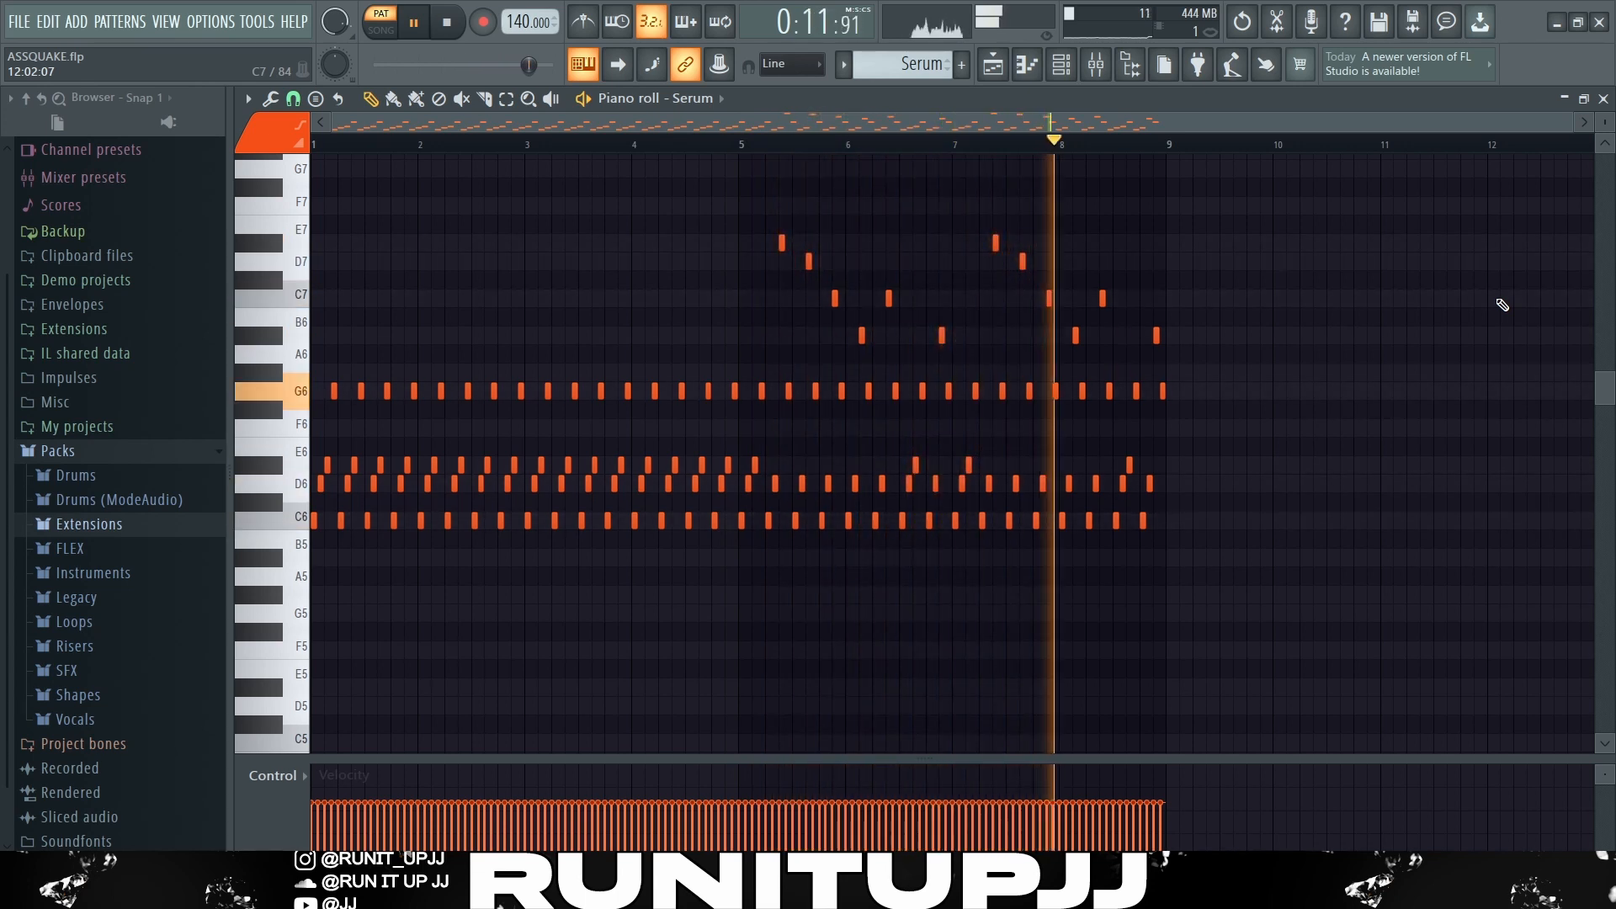
key("space")
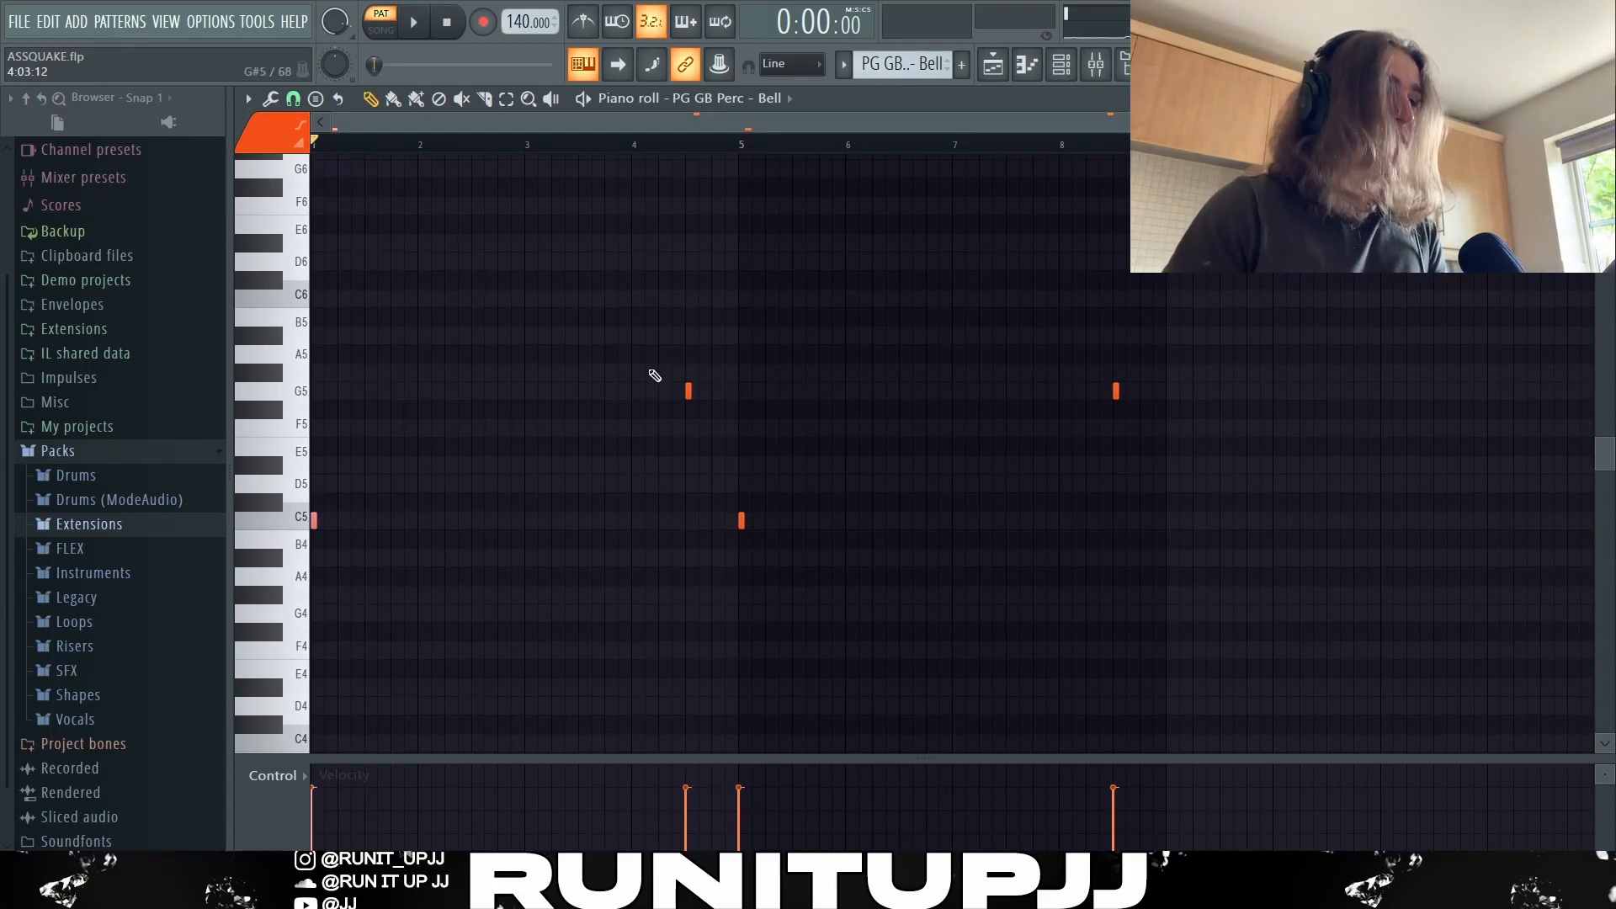
- Check the G5 note in bar 4 of the PG GB Perc - Bell pattern and play the pattern back
left_click(688, 390)
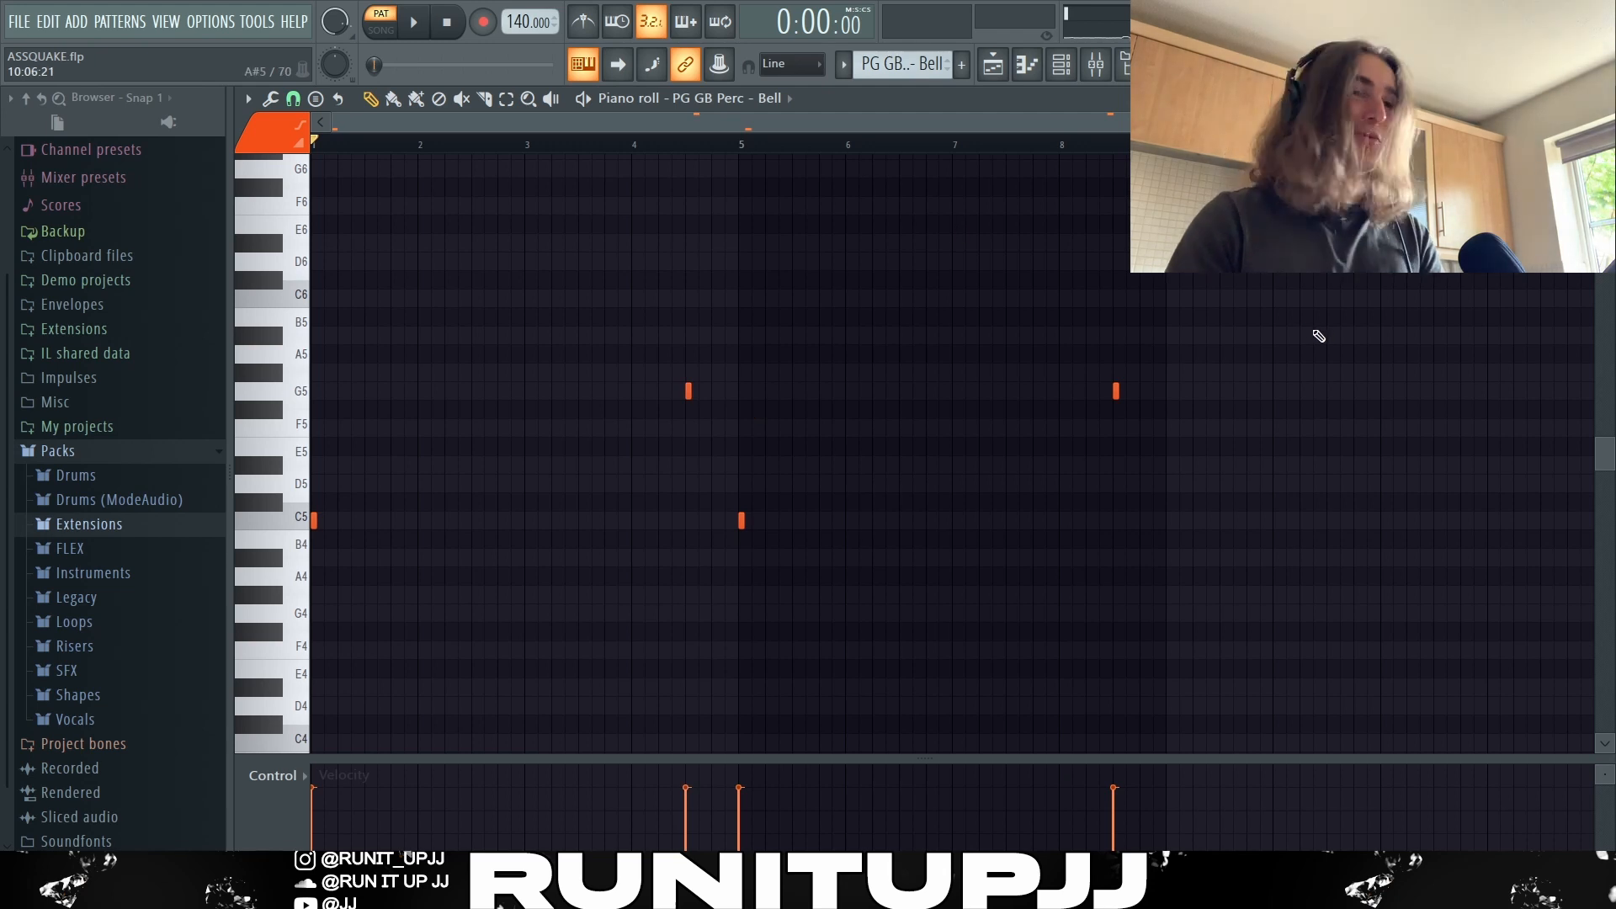
key("space")
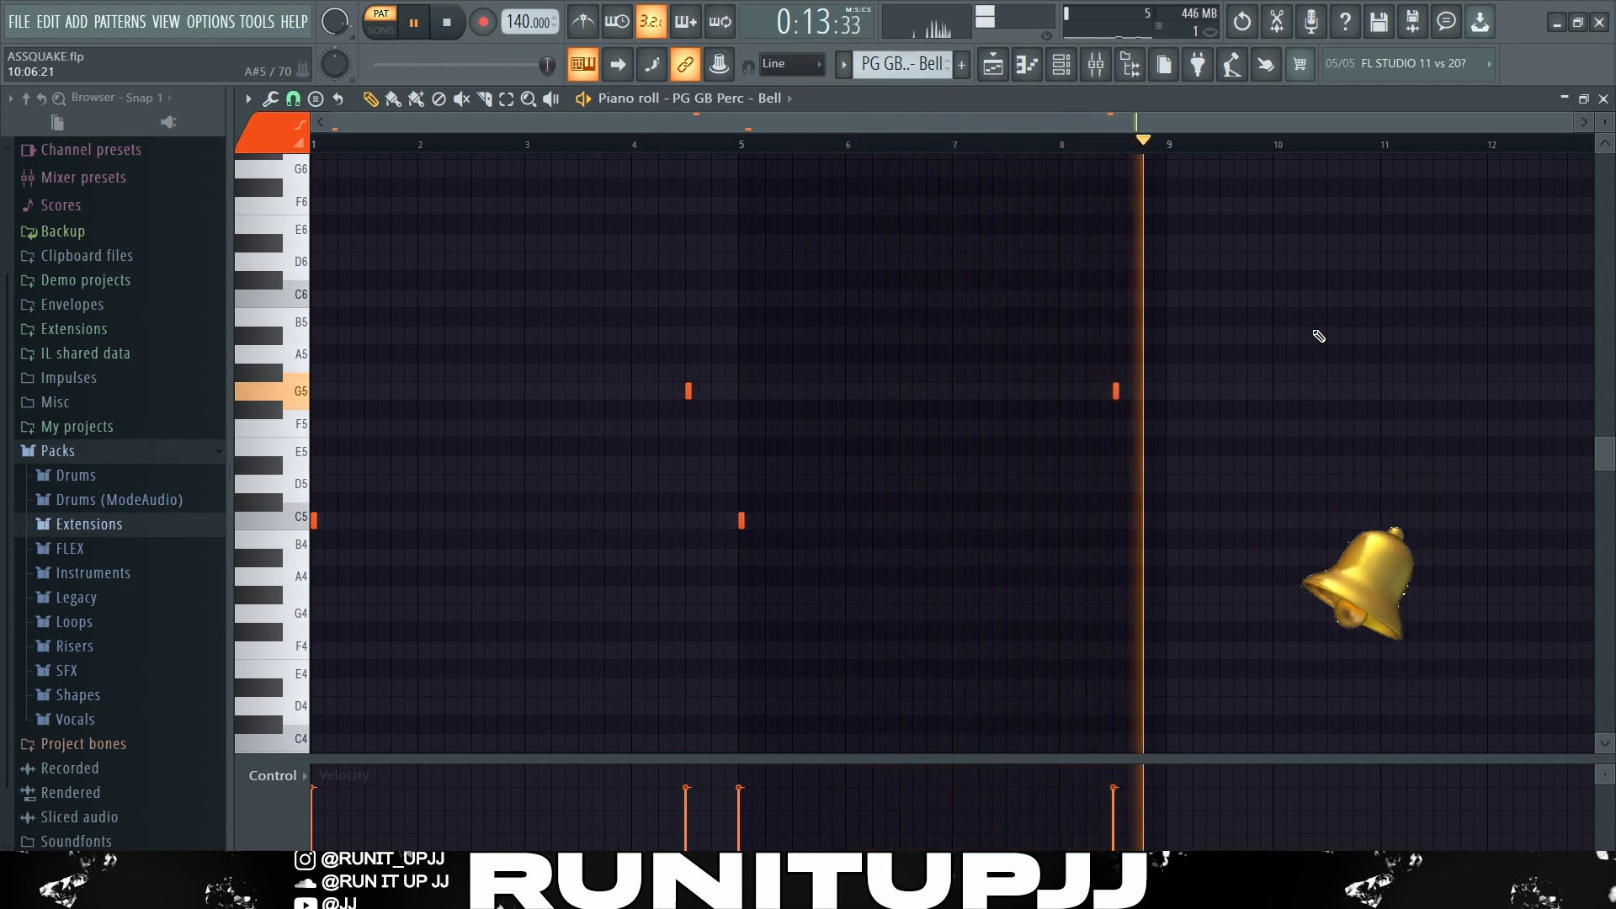
key("space")
key("F9")
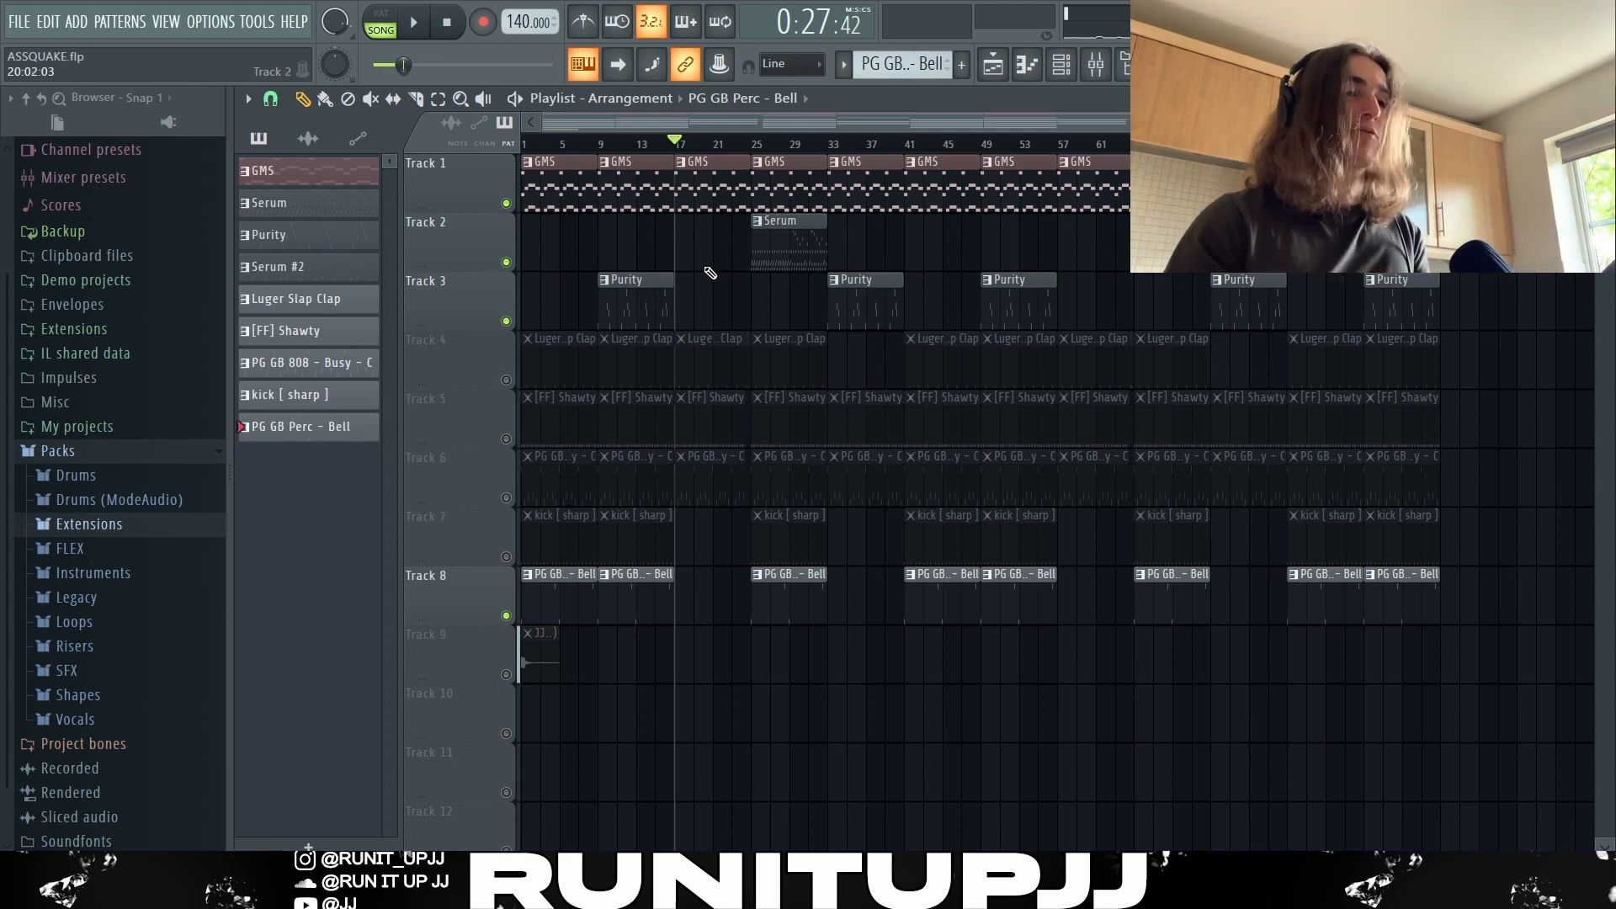
- Review the Serum, Purity and bell clips in the playlist and play the arrangement with the drum tracks muted
left_click_drag(708, 268, 856, 313)
left_click(846, 579, "ctrl")
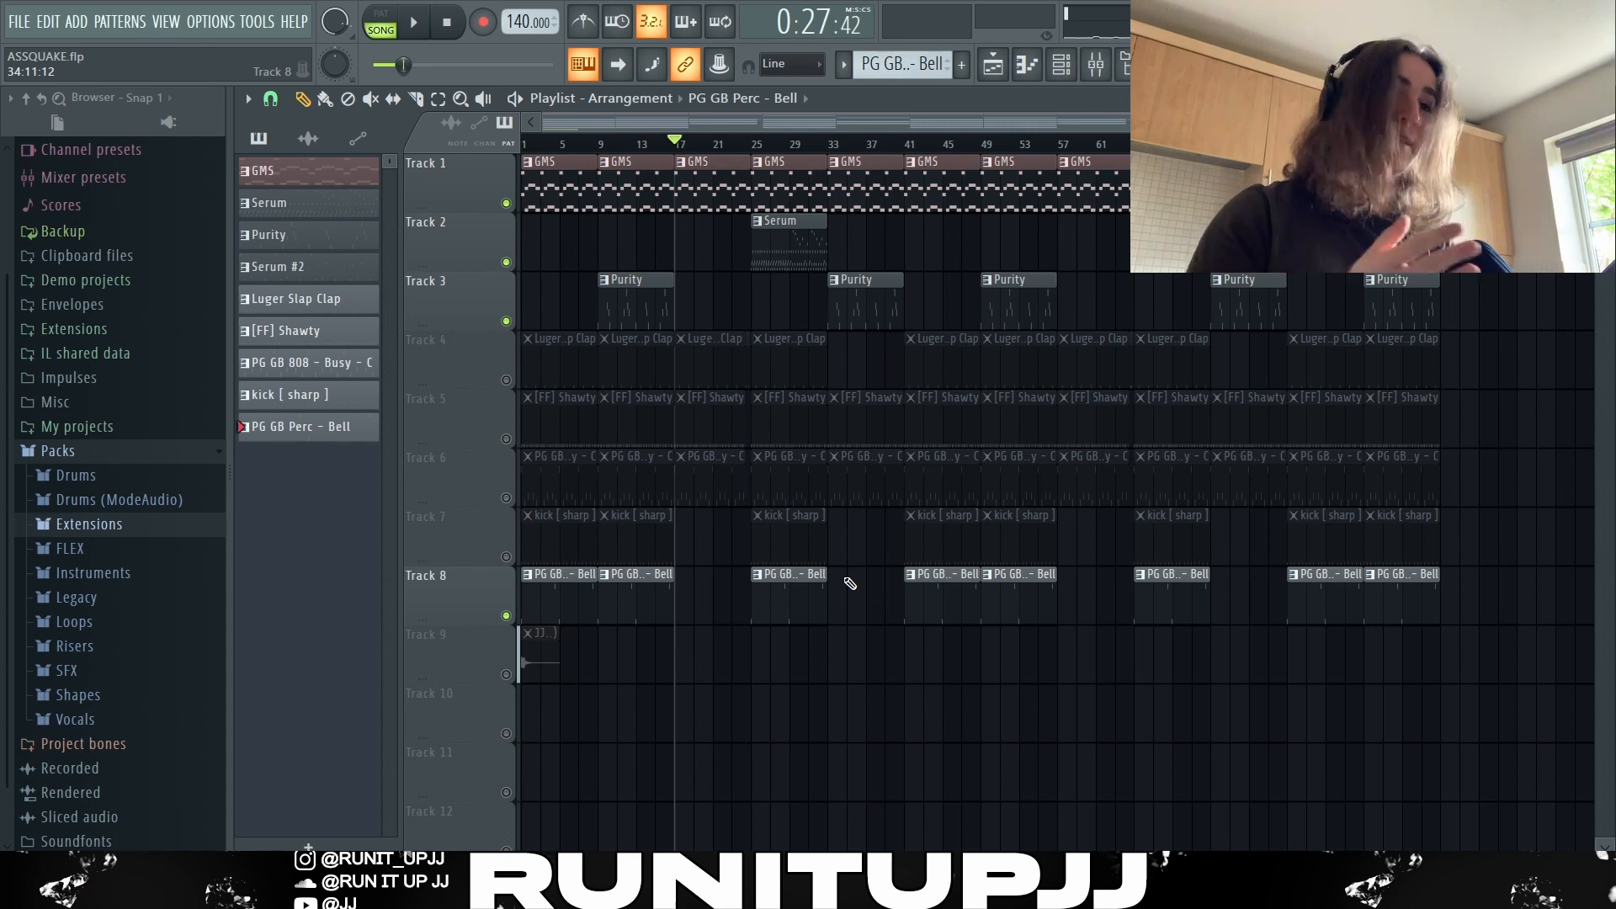
key("space")
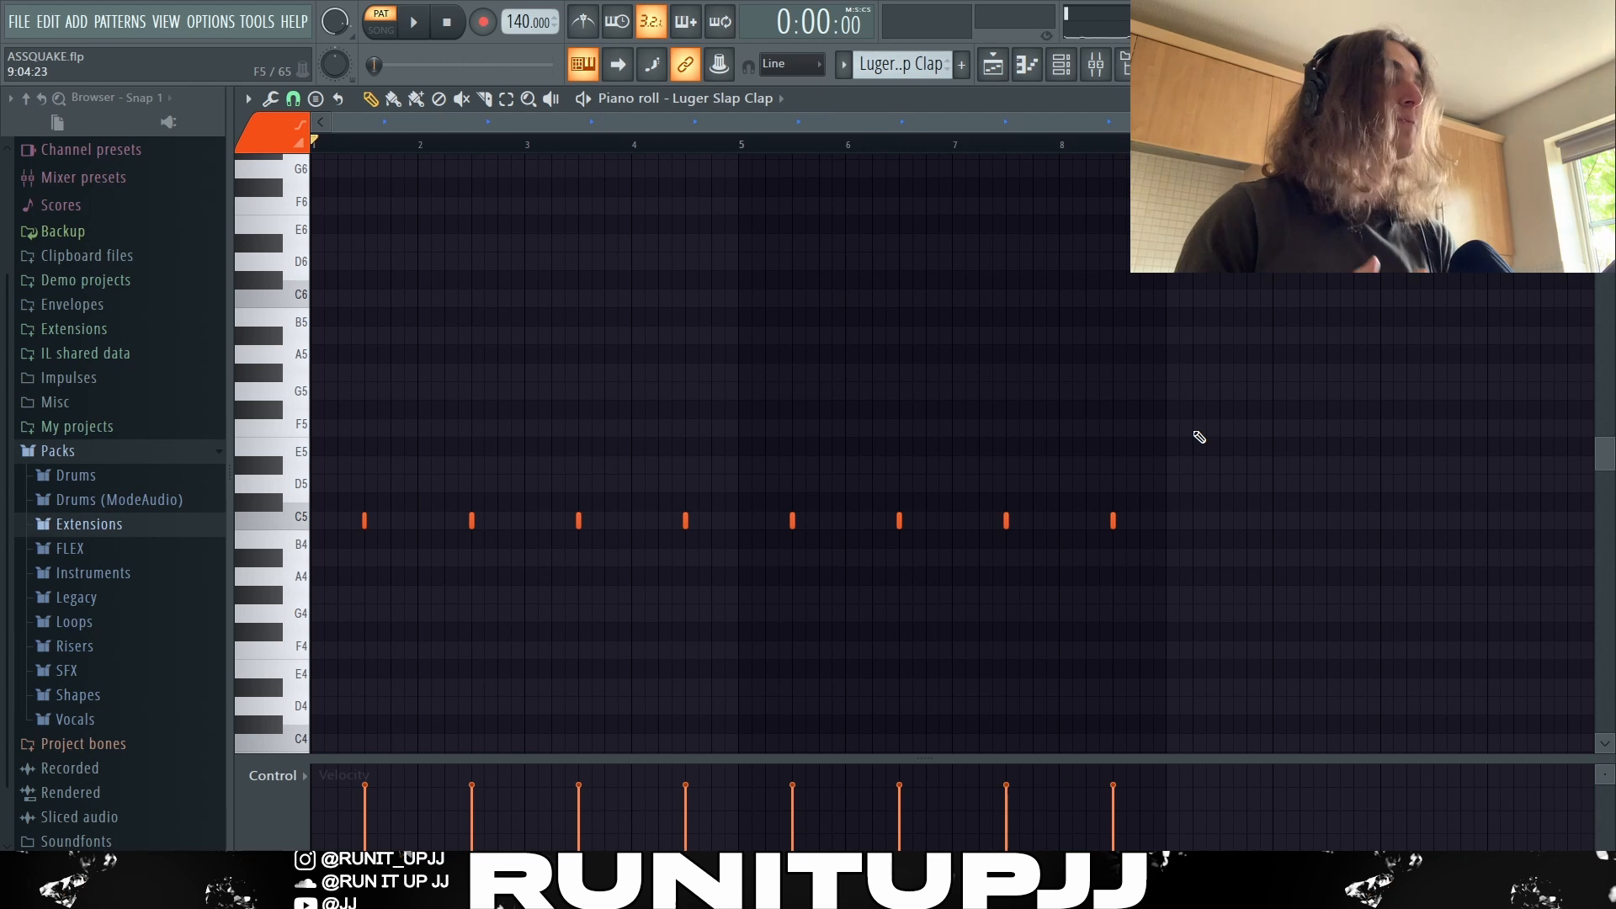
- Play the Luger Slap Clap pattern, and examine and play back the [FF] Shawty pattern with its triple-hit groups
key("space")
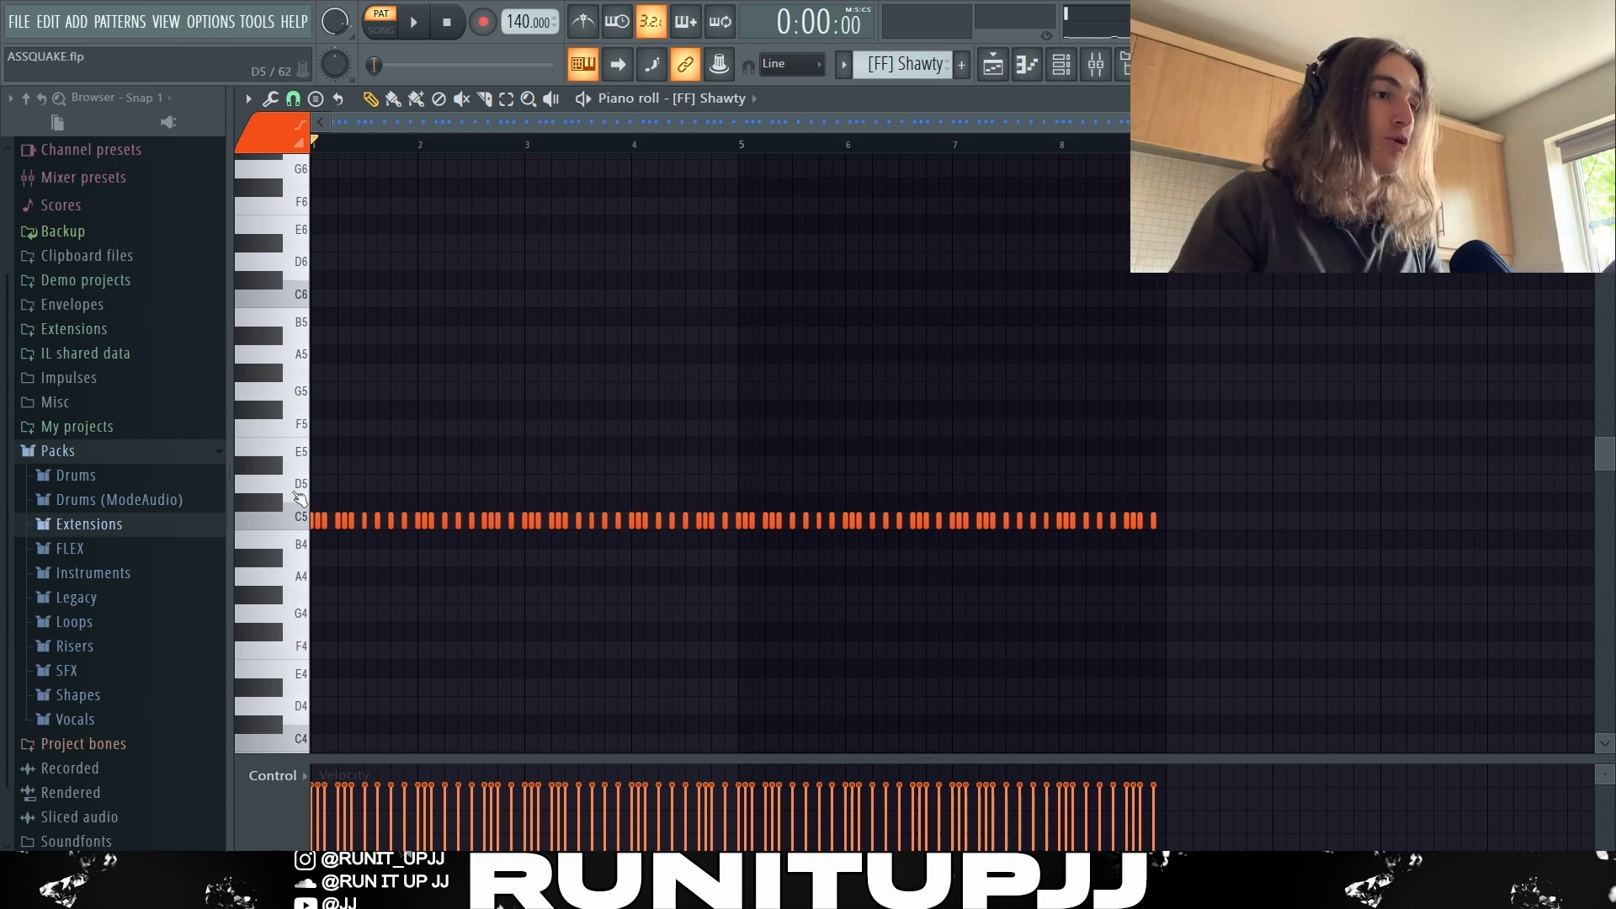
scroll(299, 498, "up", 3)
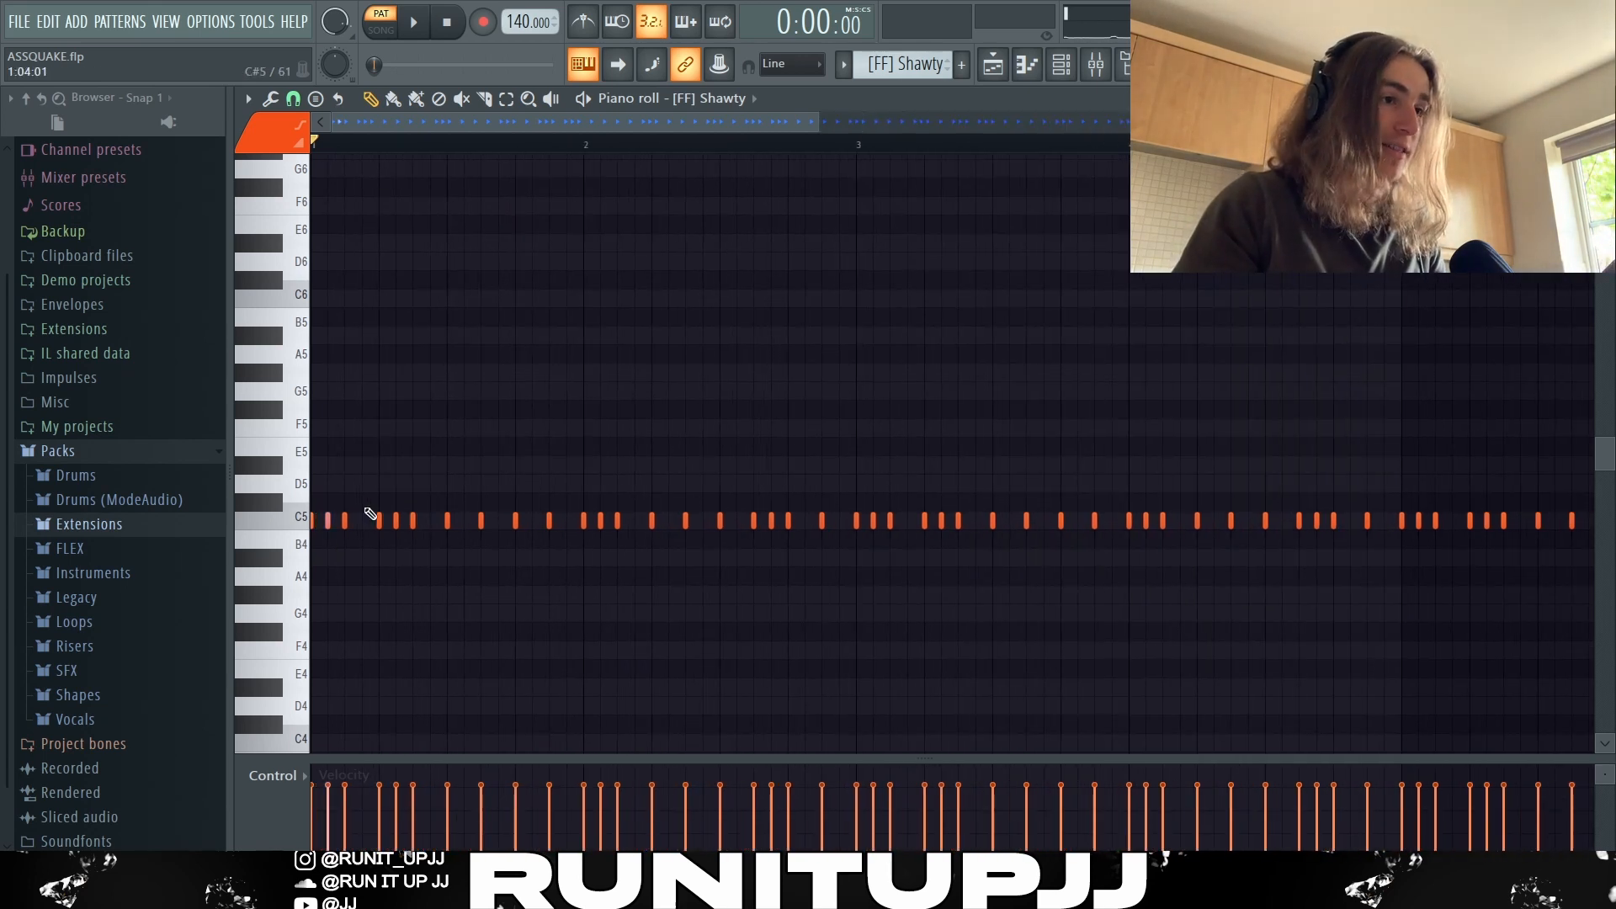
left_click_drag(370, 505, 414, 539)
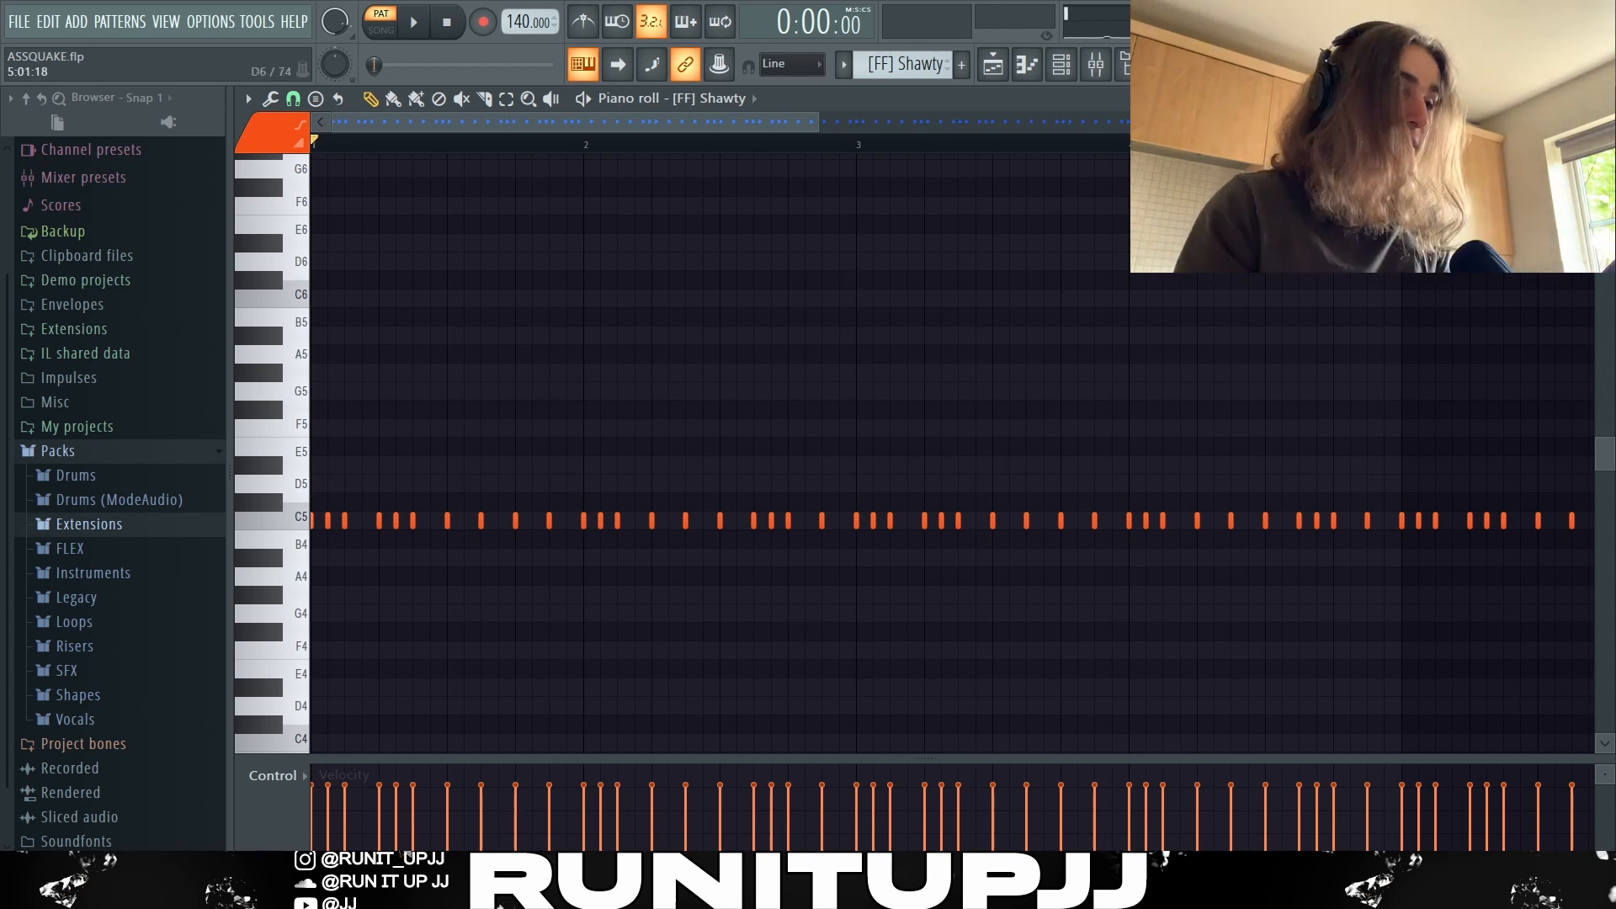
key("space")
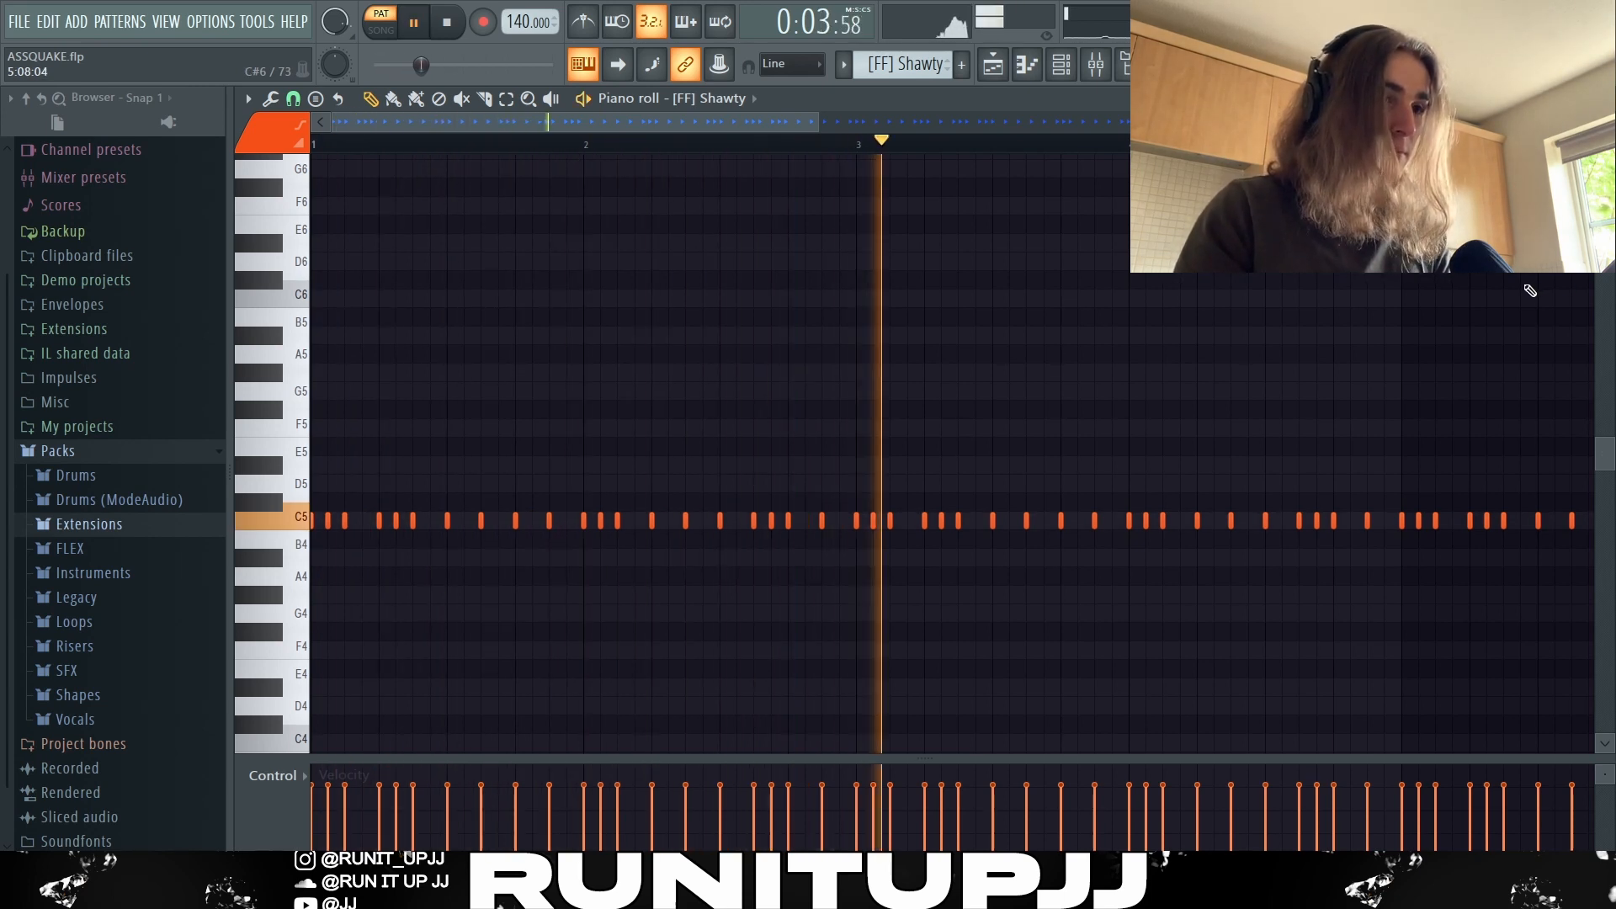
scroll(1554, 302, "down", 2)
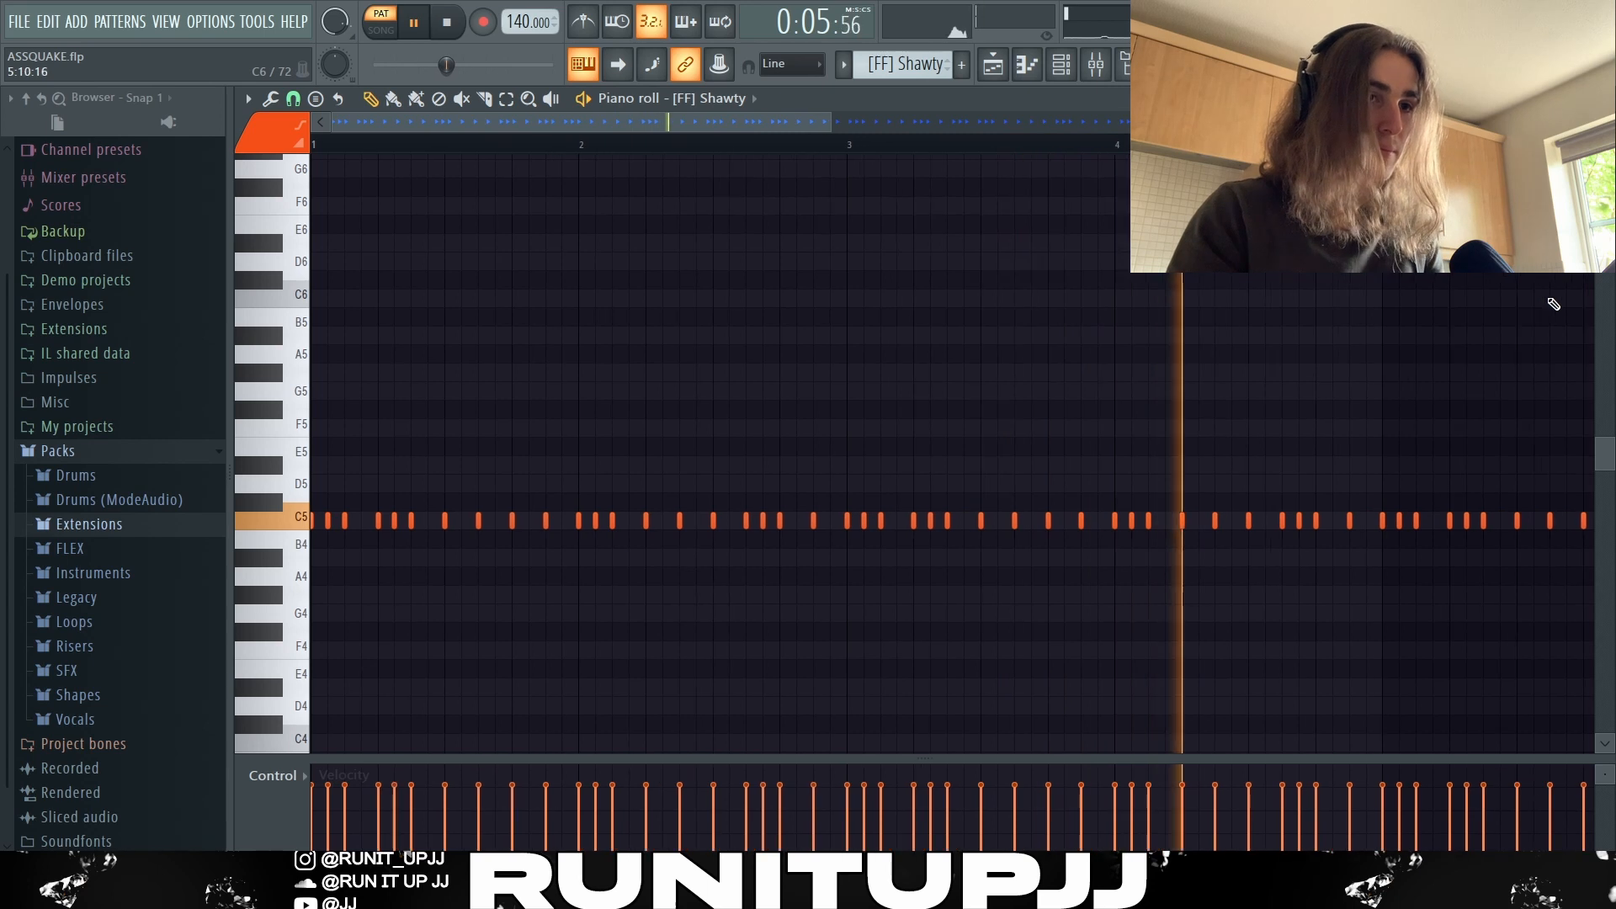
key("space")
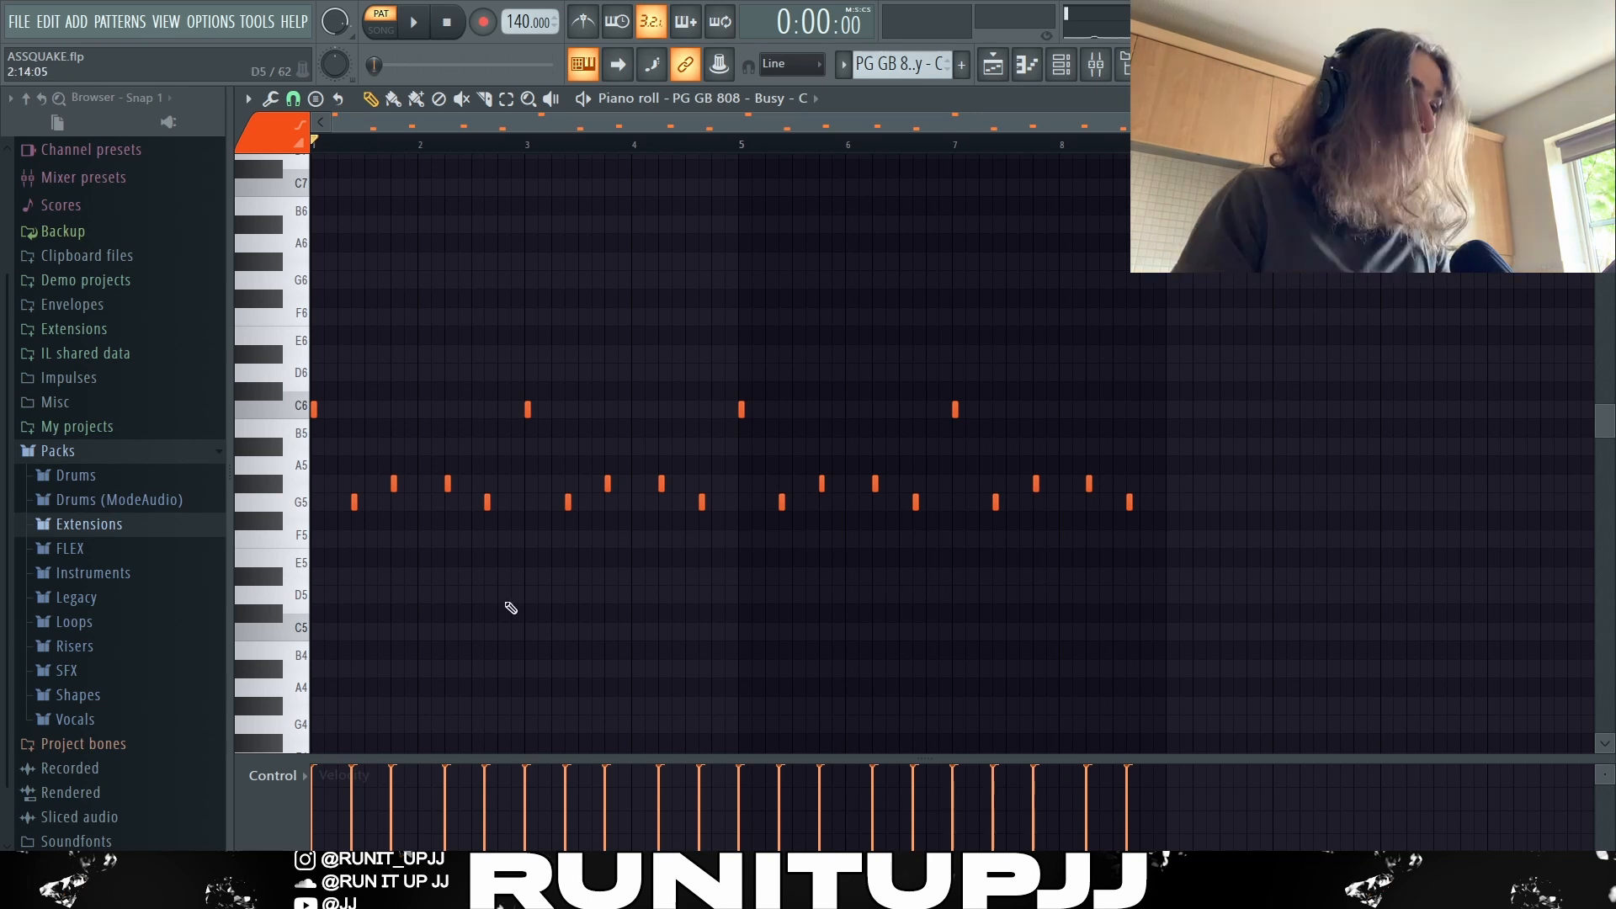
- Examine the notes of the PG GB 808 - Busy pattern and play the pattern back
scroll(469, 631, "up", 1)
key("ctrl+a")
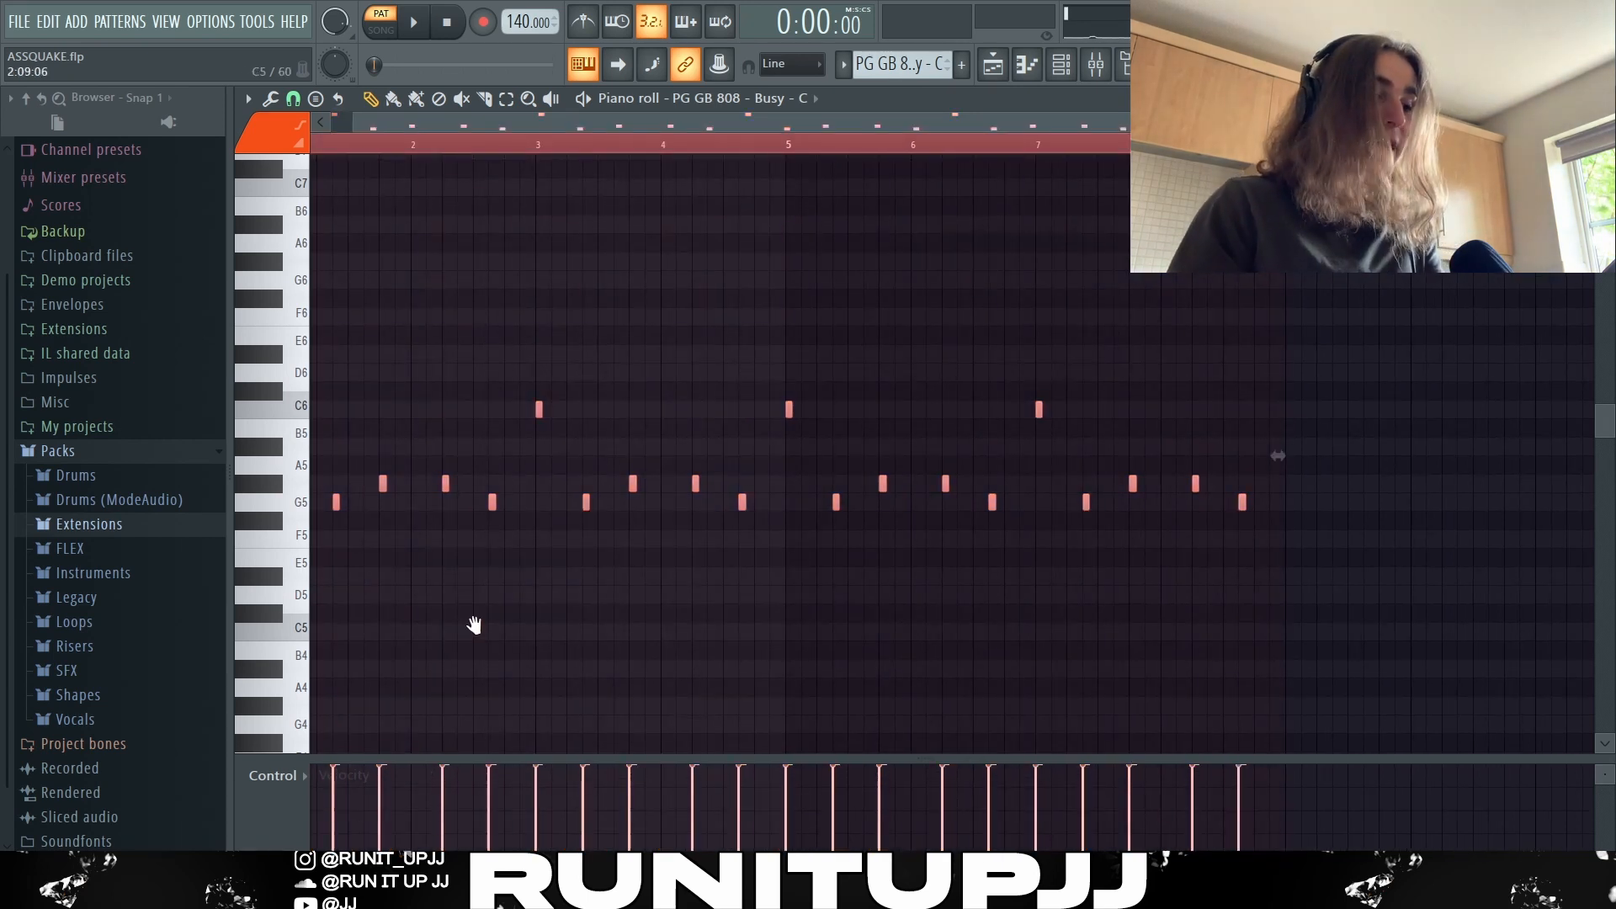
left_click(474, 625)
scroll(318, 606, "up", 2)
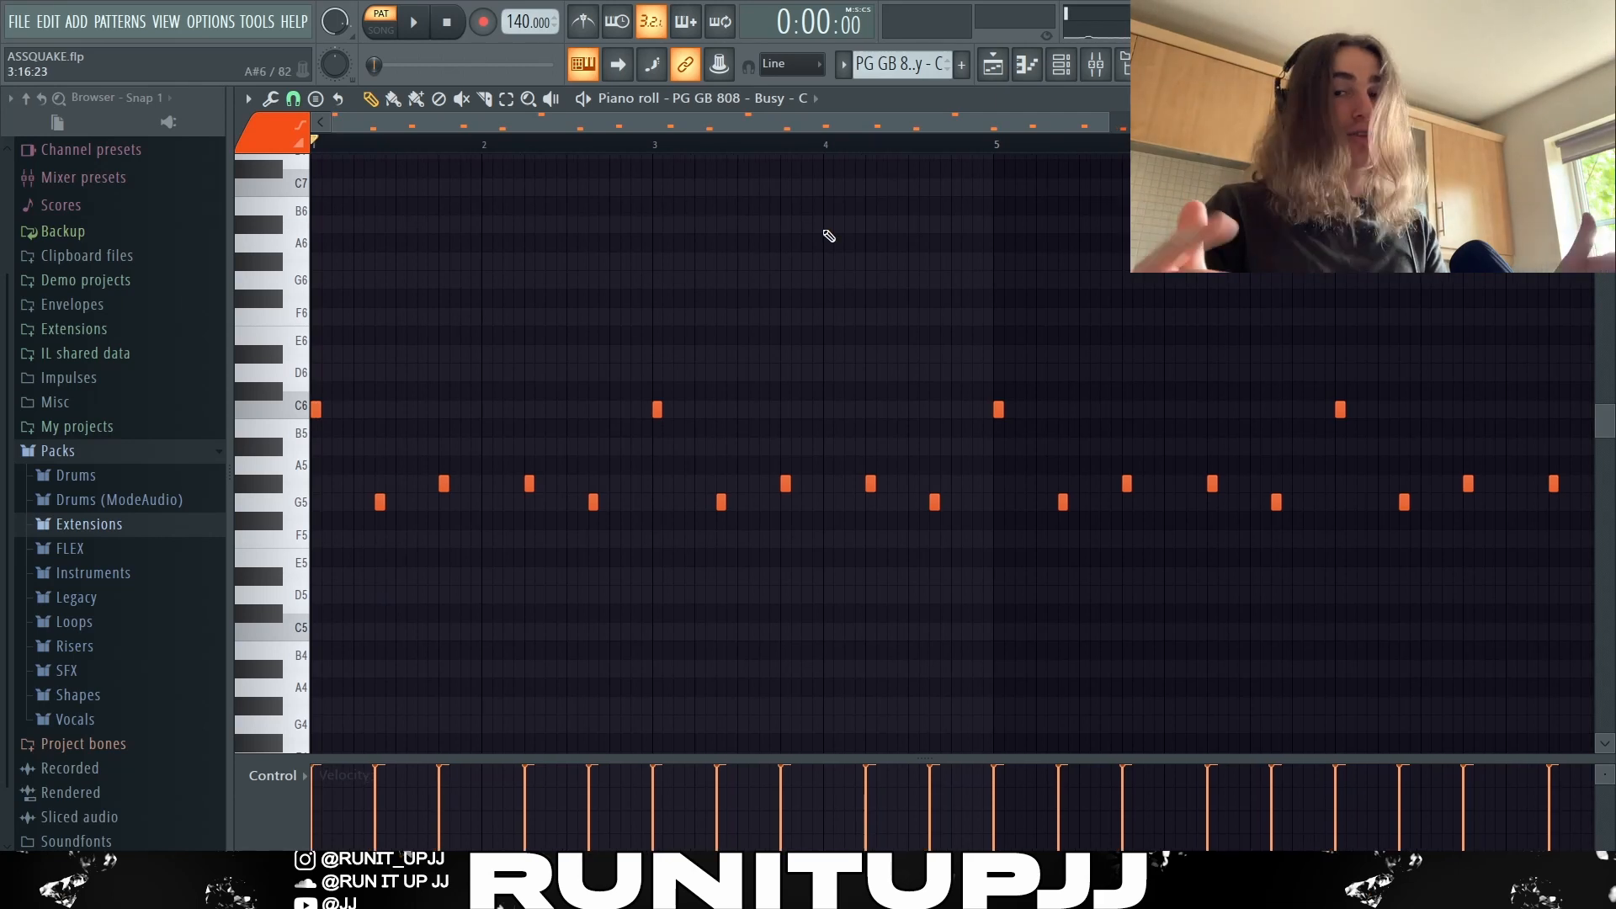
scroll(829, 236, "down", 2)
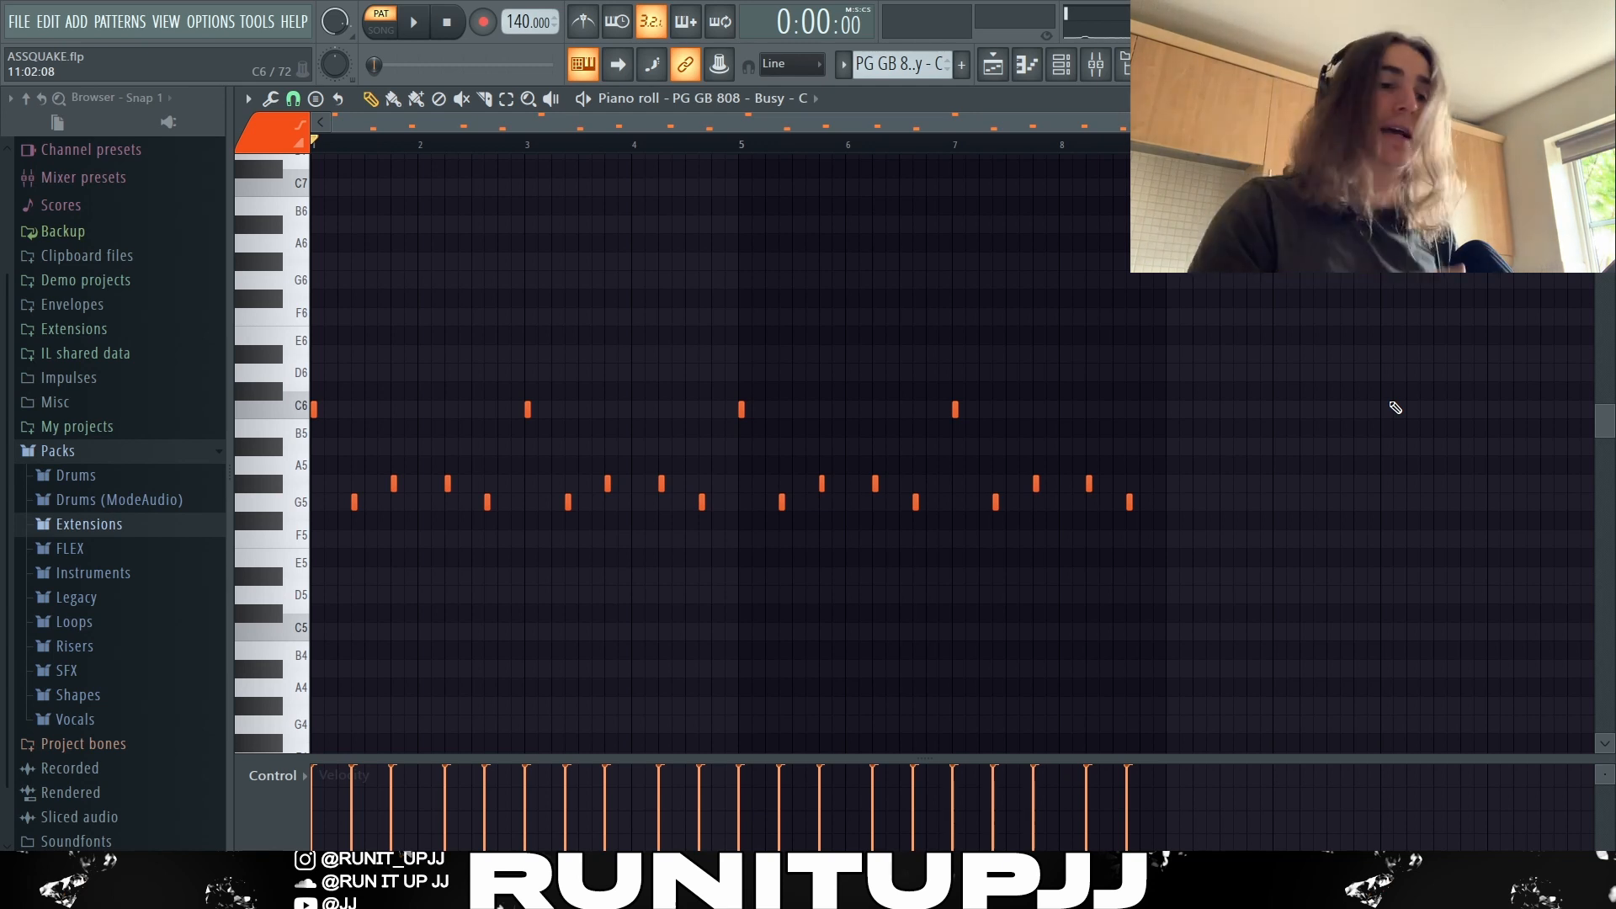
key("space")
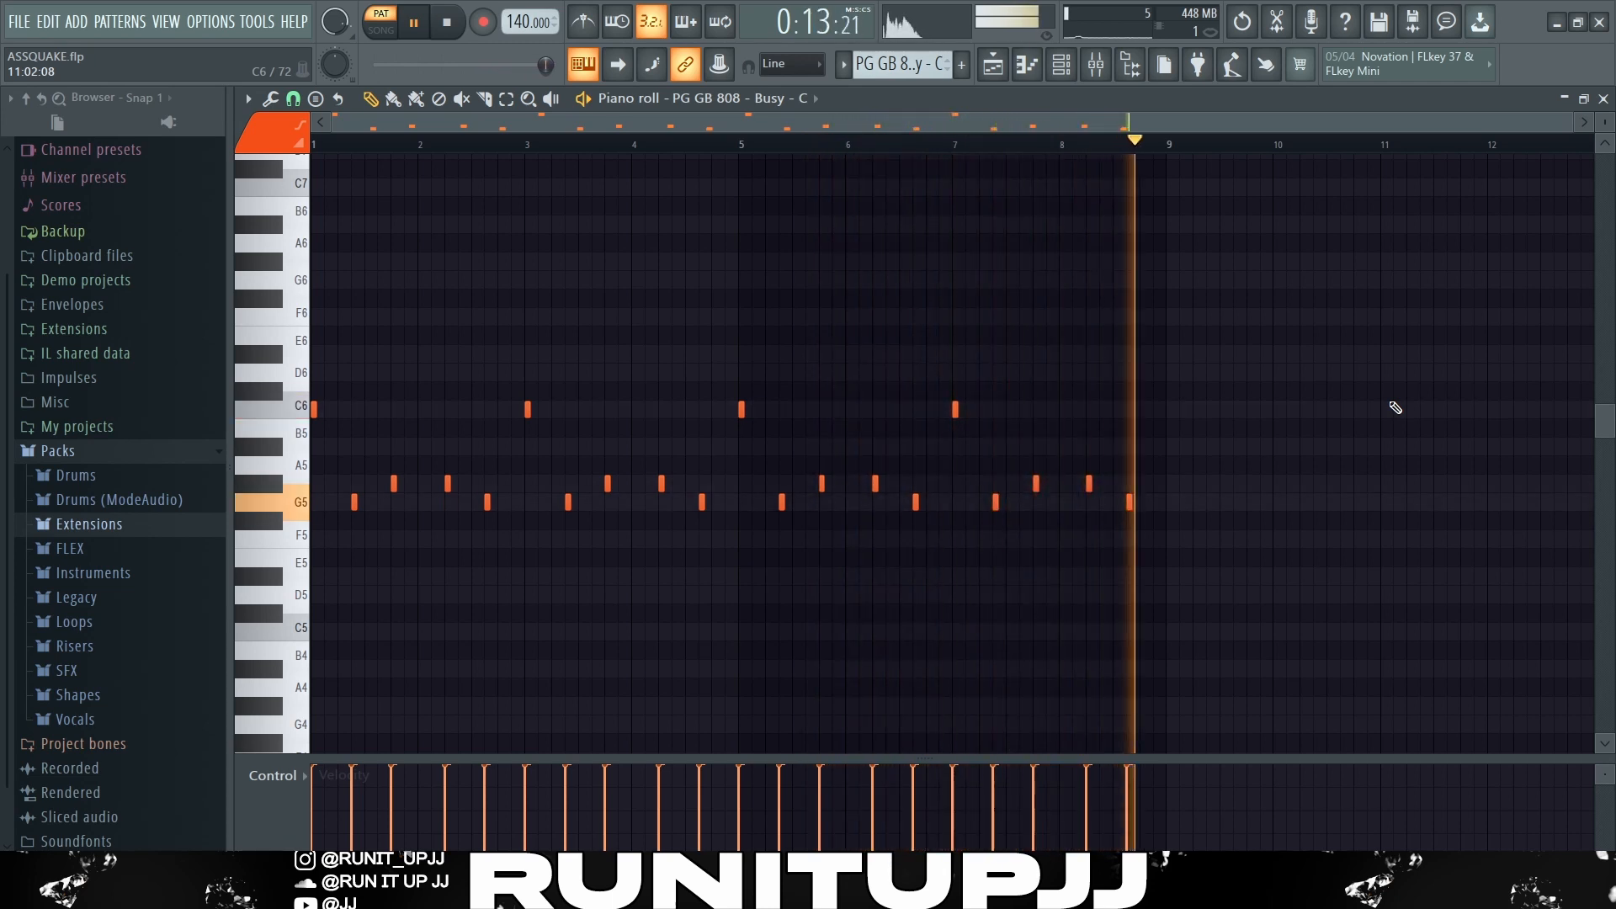
key("space")
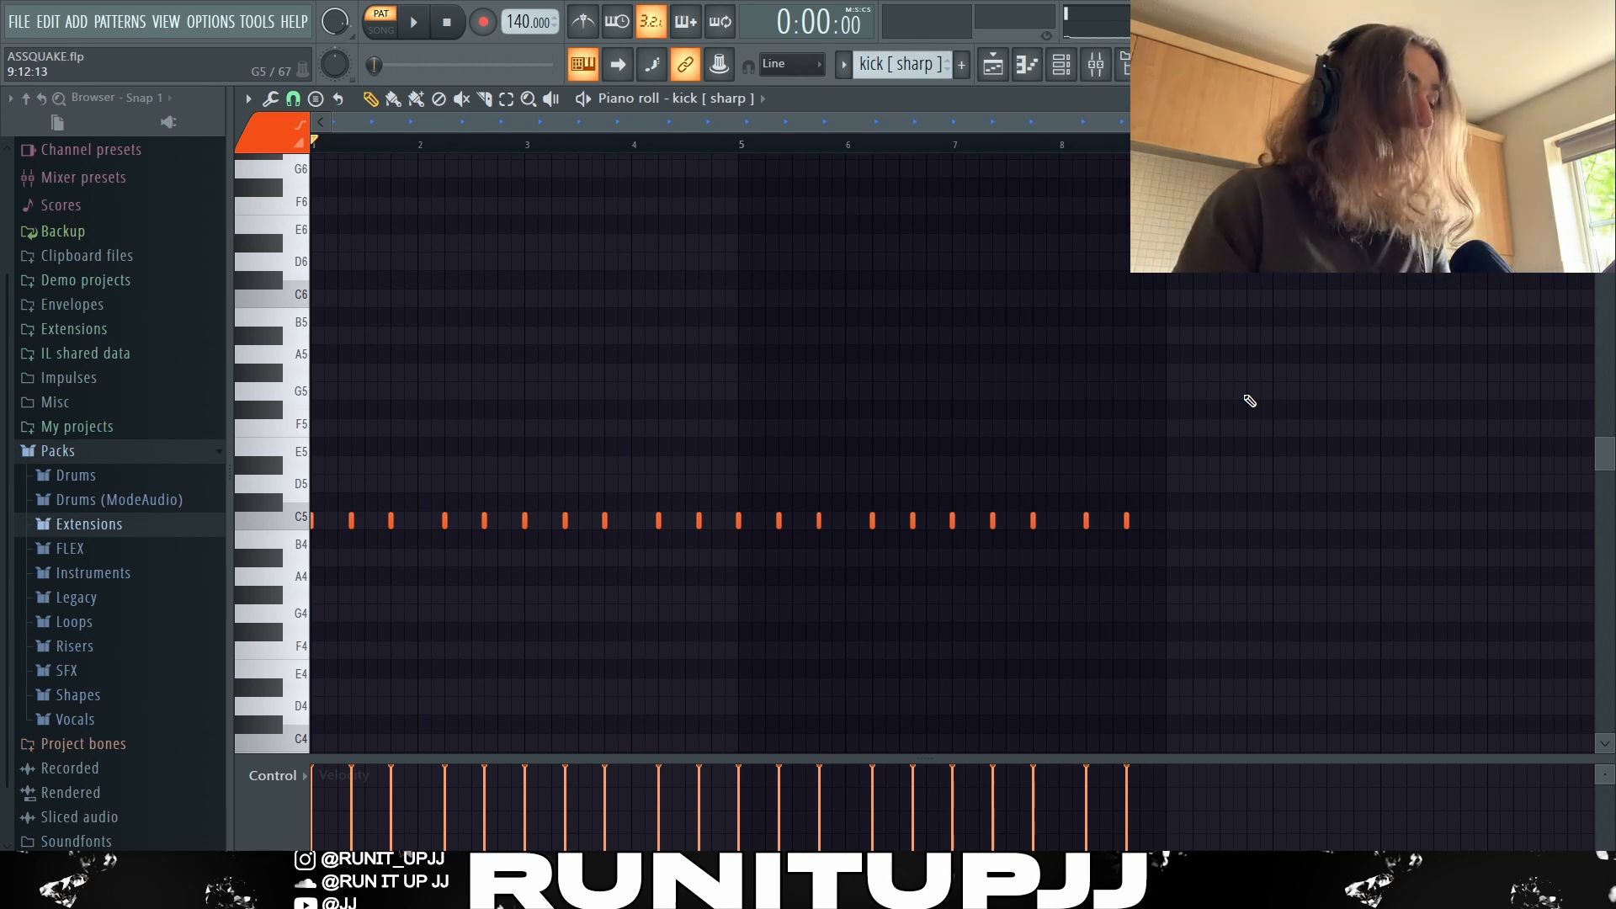
- Highlight all notes of the kick [ sharp ] pattern, clear the selection, and play the pattern
key("ctrl+a")
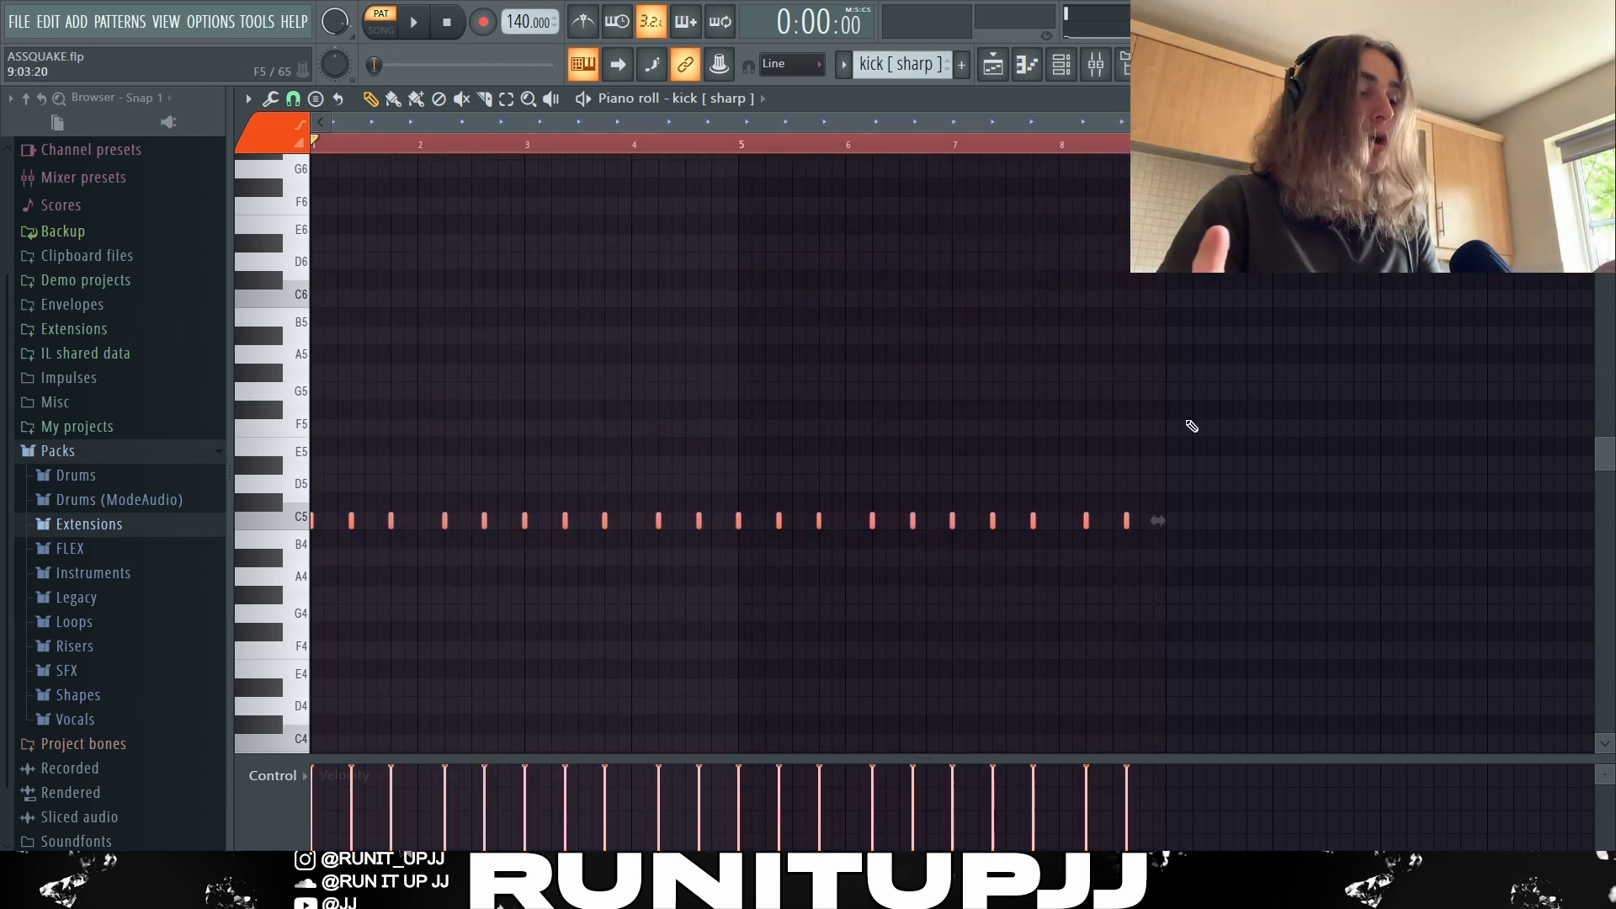
scroll(1222, 480, "up", 2)
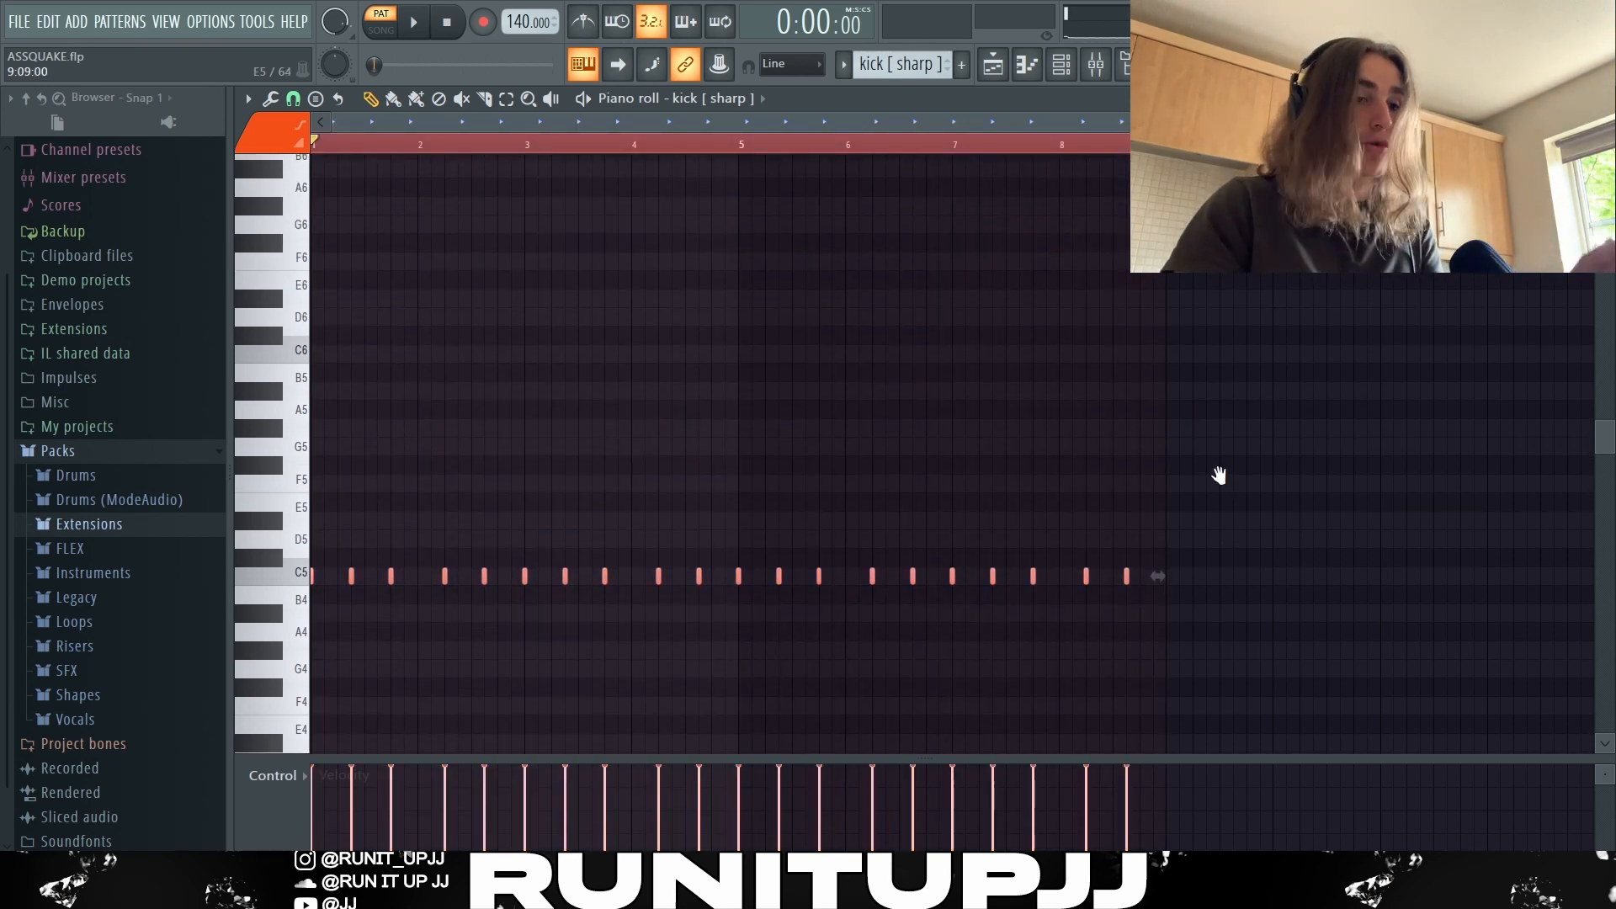
scroll(1219, 477, "down", 2)
key("ctrl+d")
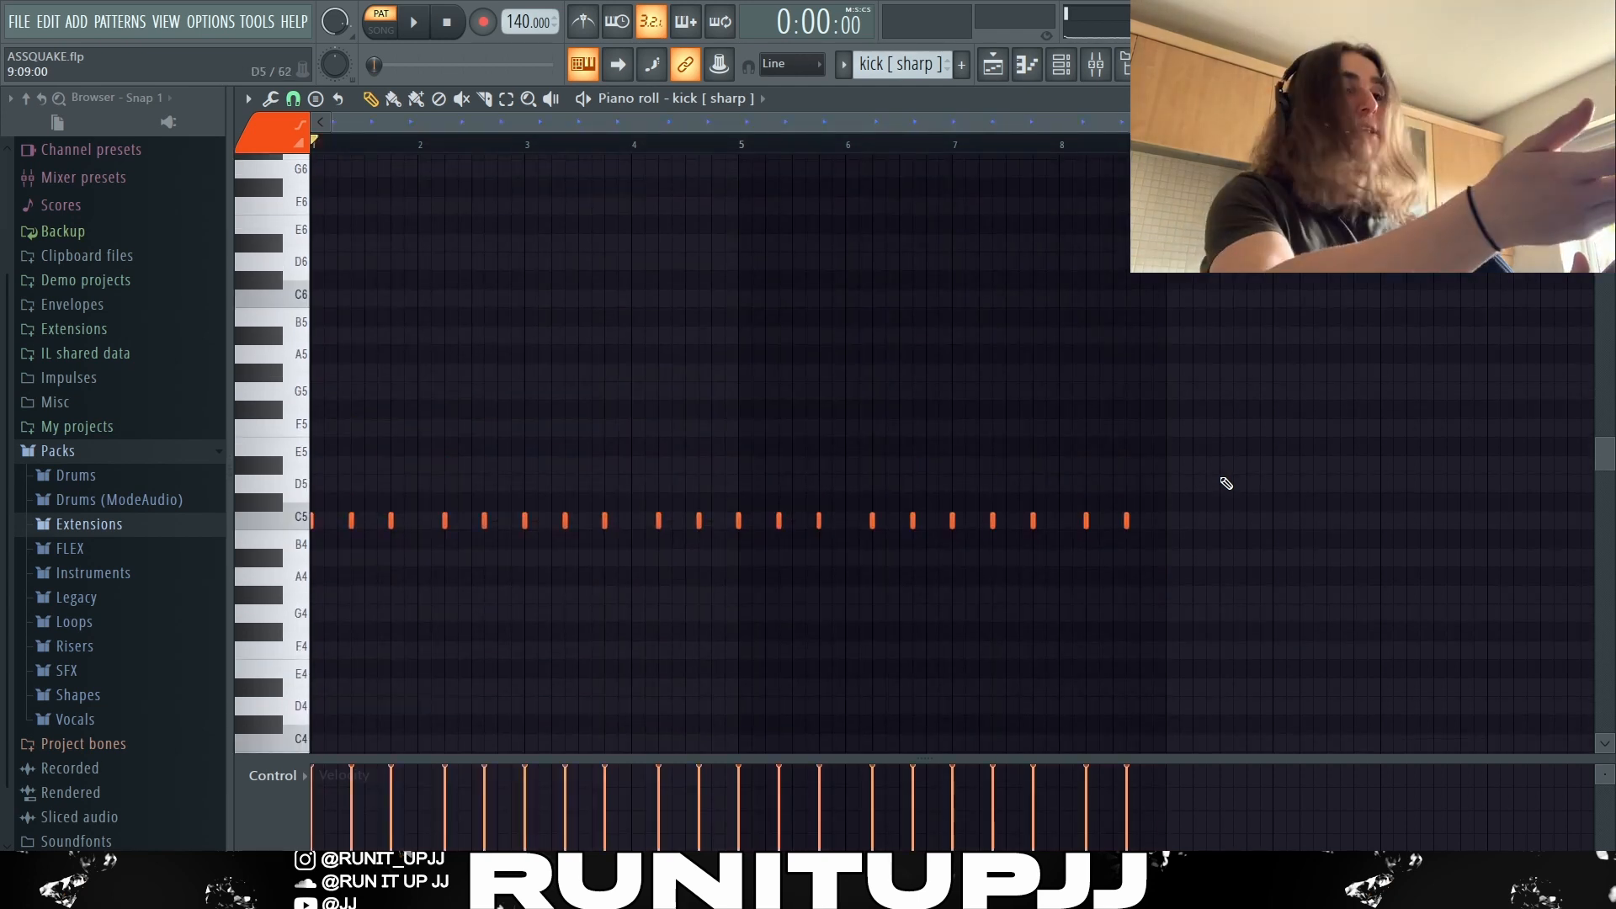
key("space")
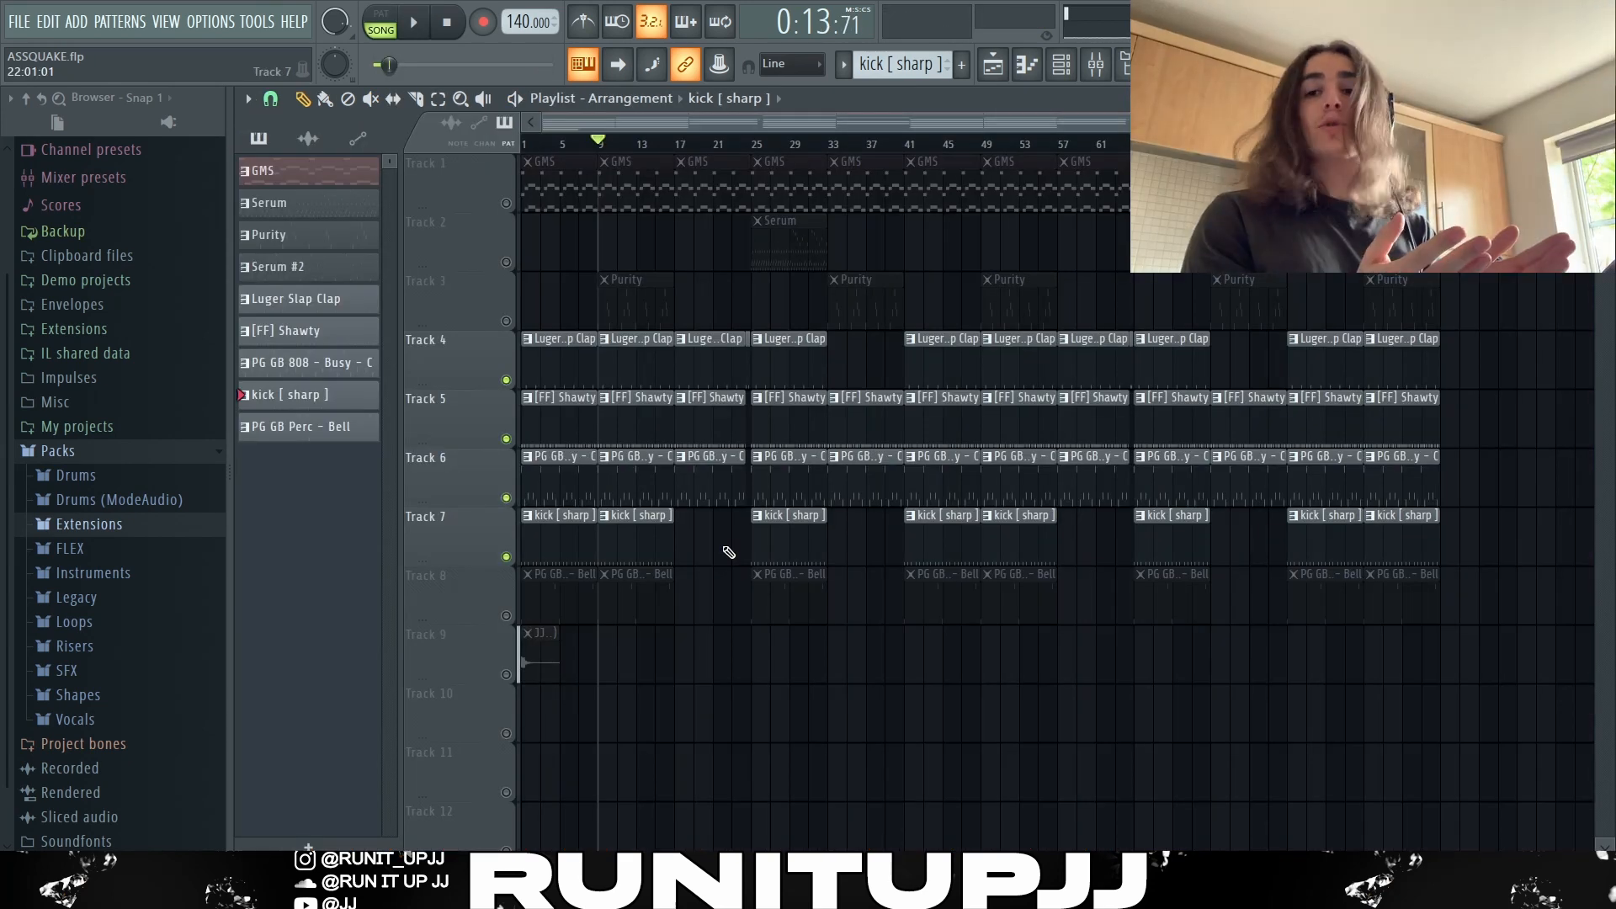
- Play the drum and 808 tracks together in the playlist from bar 9 and stop playback
key("space")
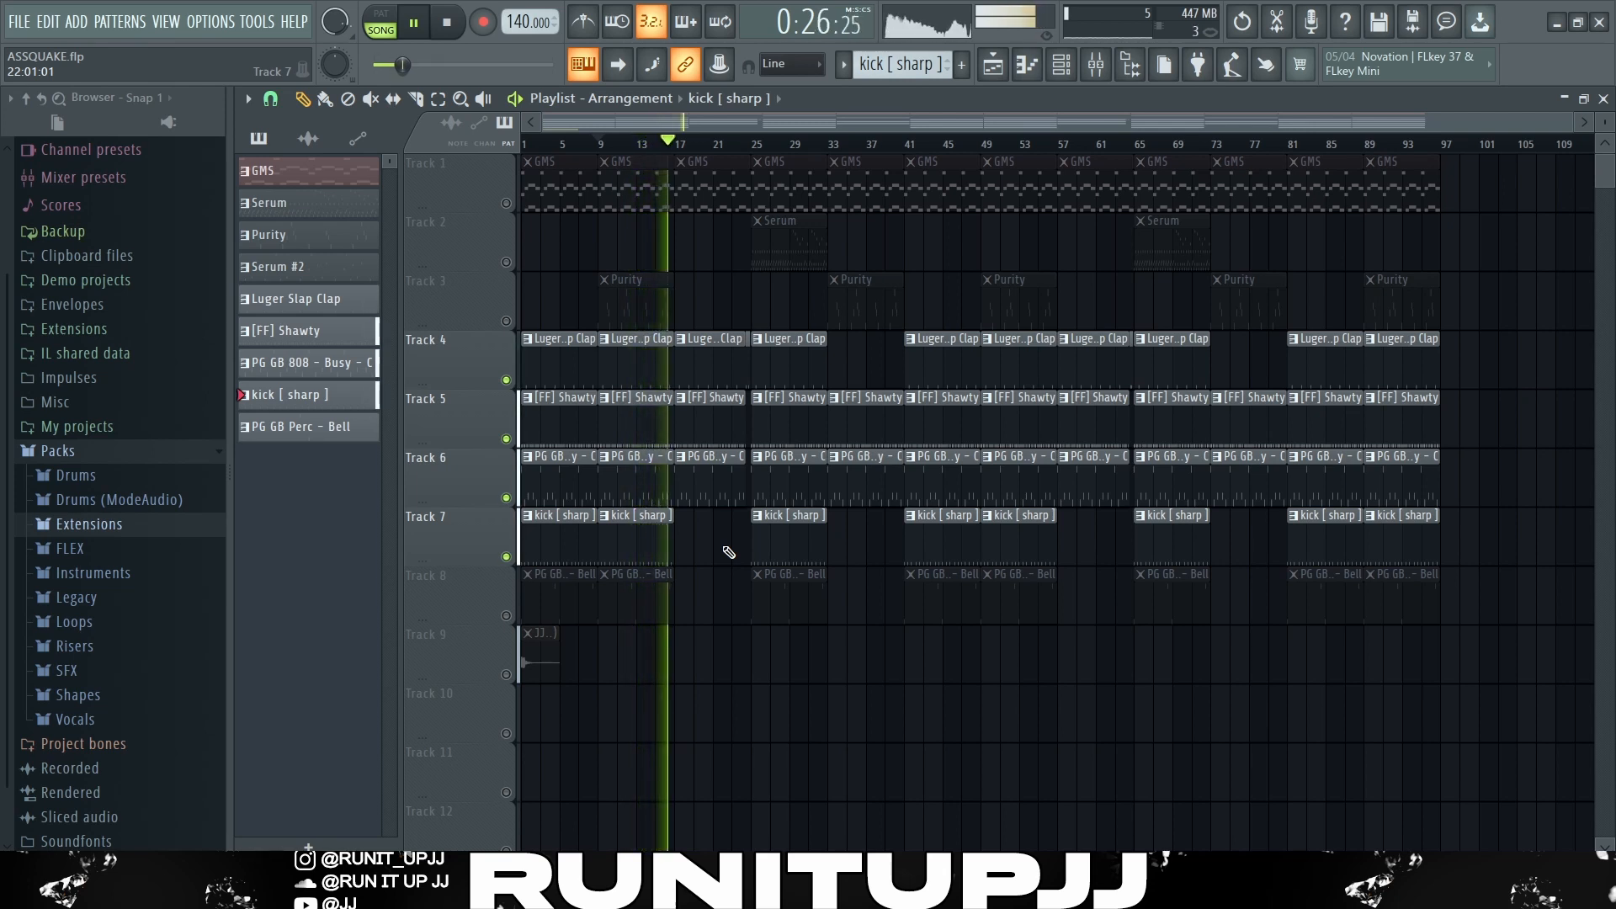
key("space")
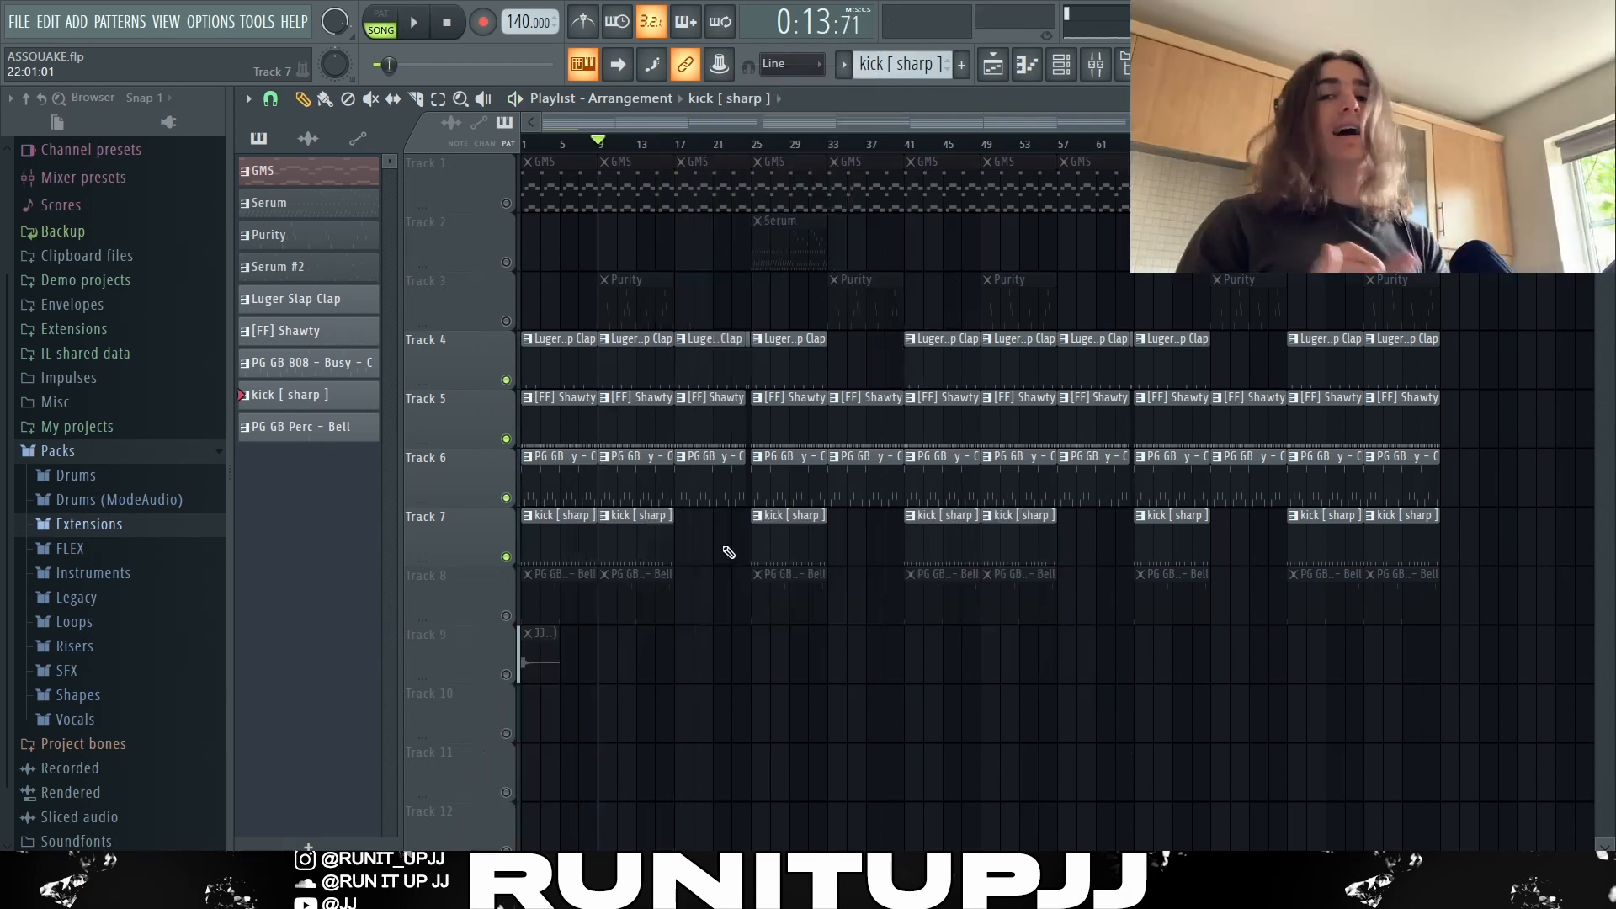